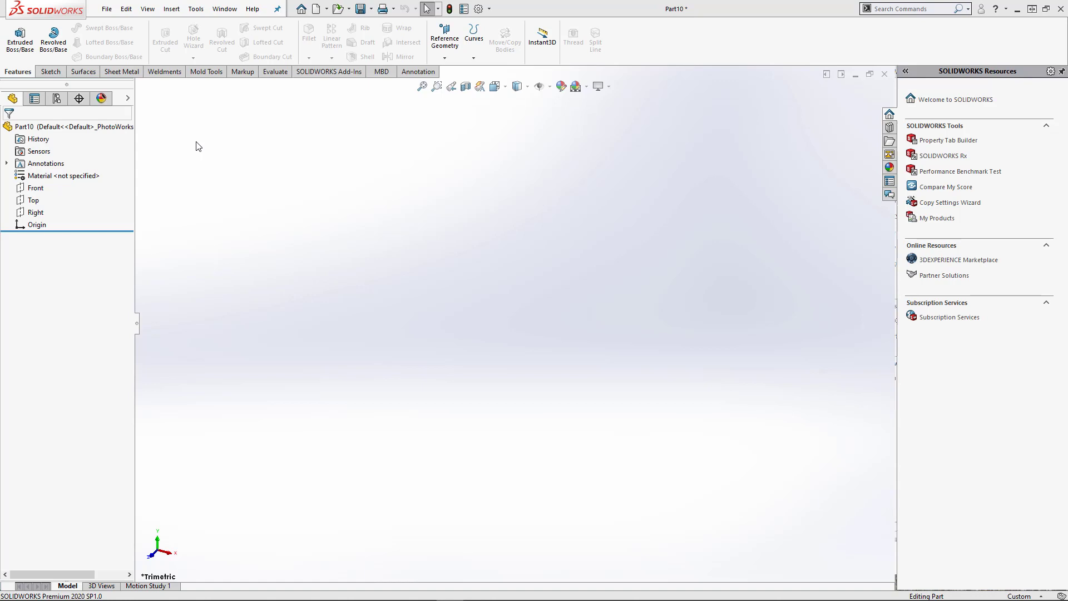
# Review the blank part's drafting standard settings in its document properties and its list of custom properties
pyautogui.click(197, 9)
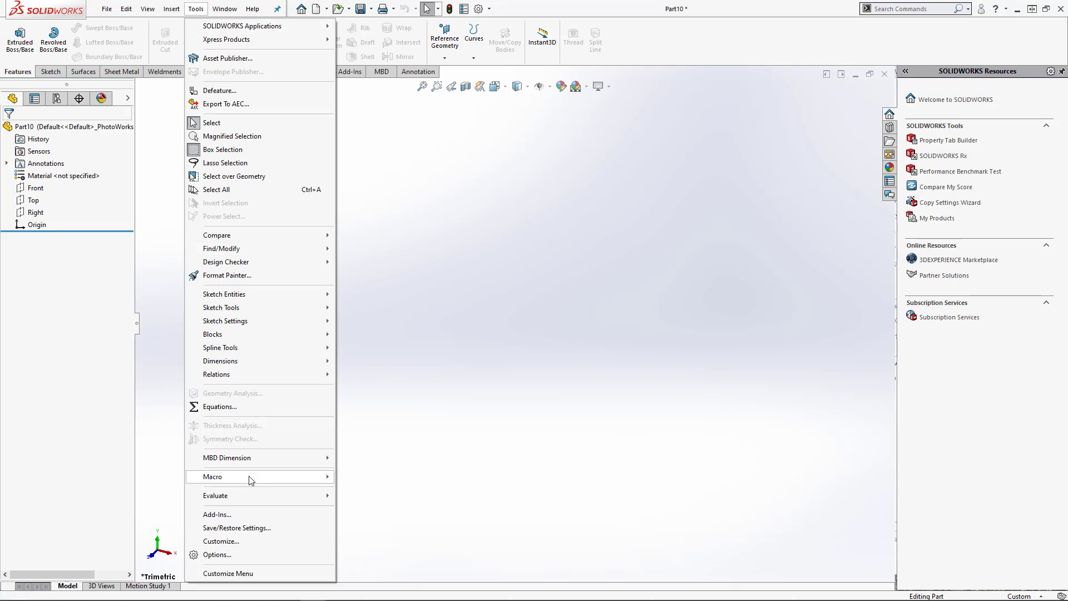
pyautogui.click(213, 554)
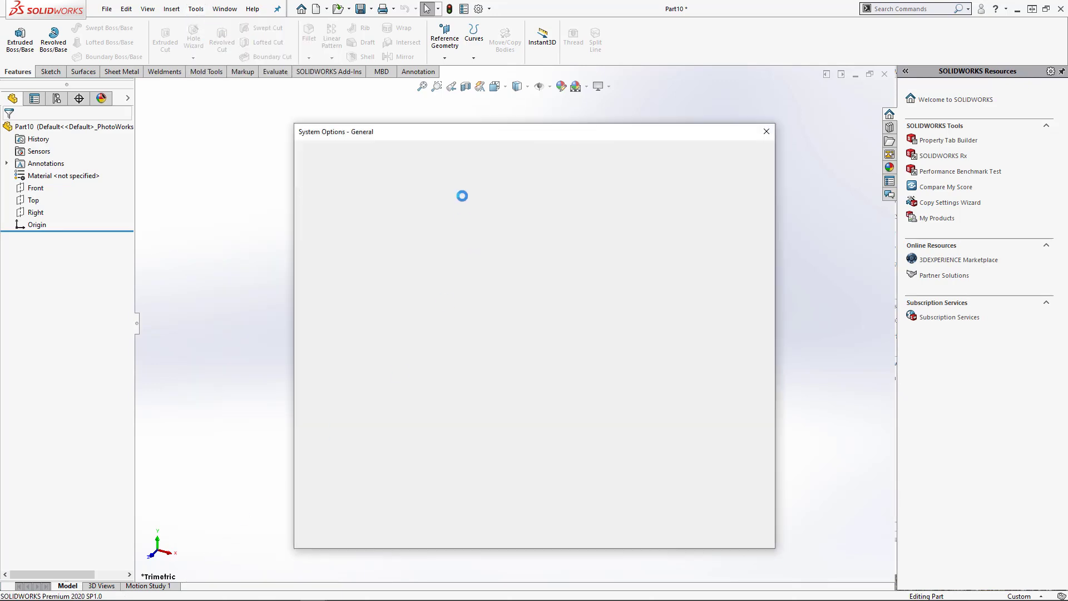
pyautogui.click(406, 155)
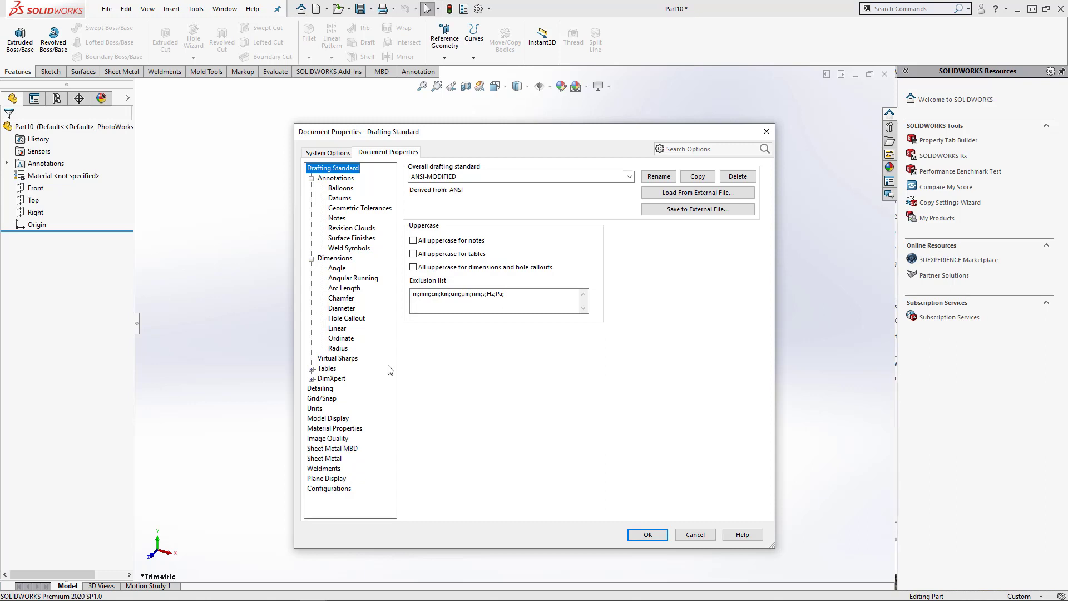
pyautogui.click(641, 535)
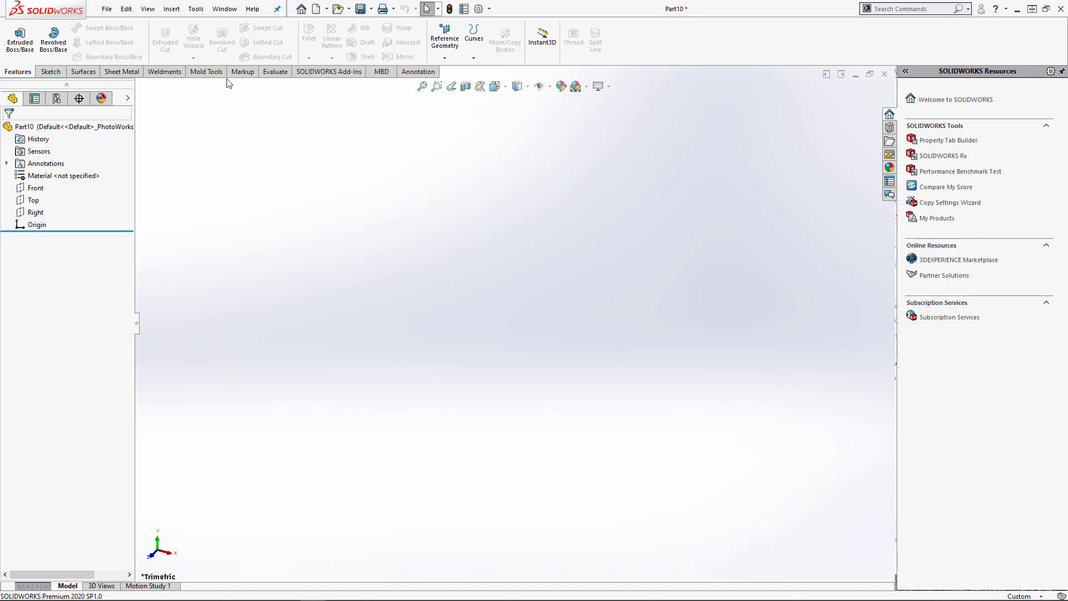
pyautogui.click(114, 12)
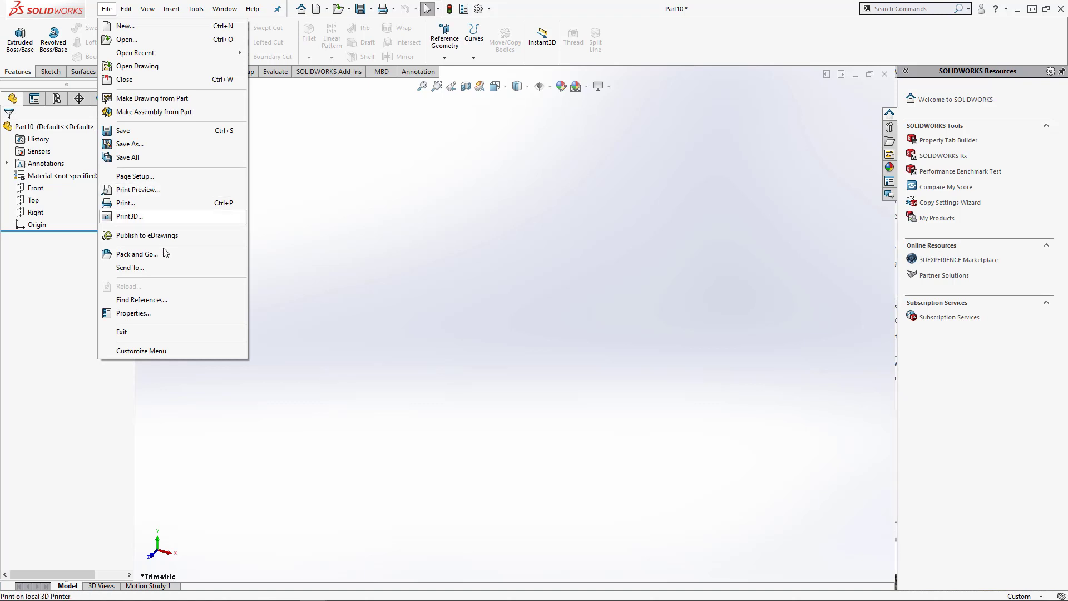
pyautogui.click(144, 315)
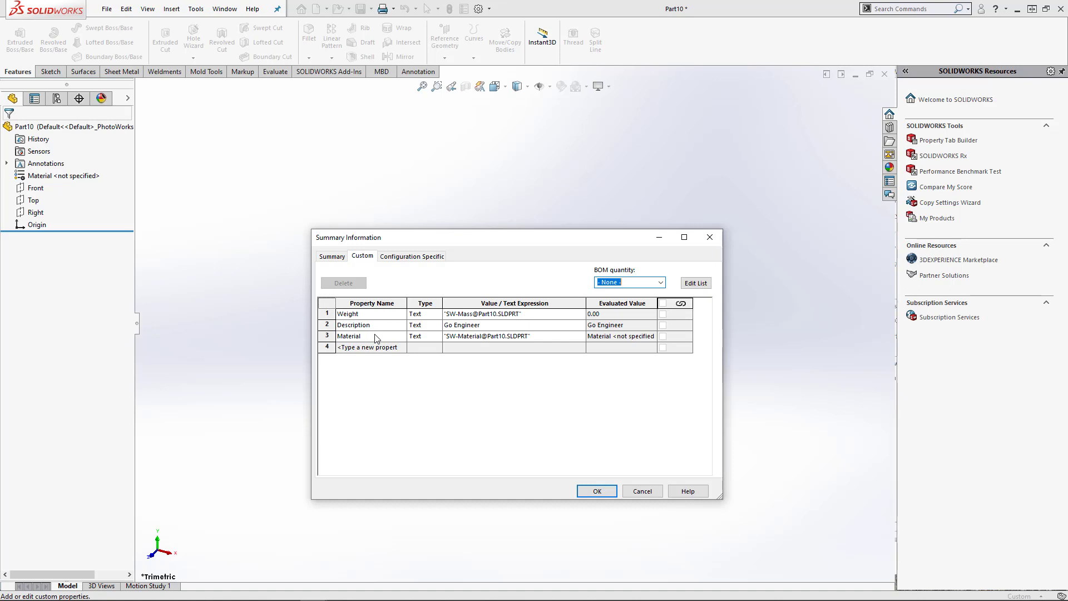
pyautogui.click(596, 492)
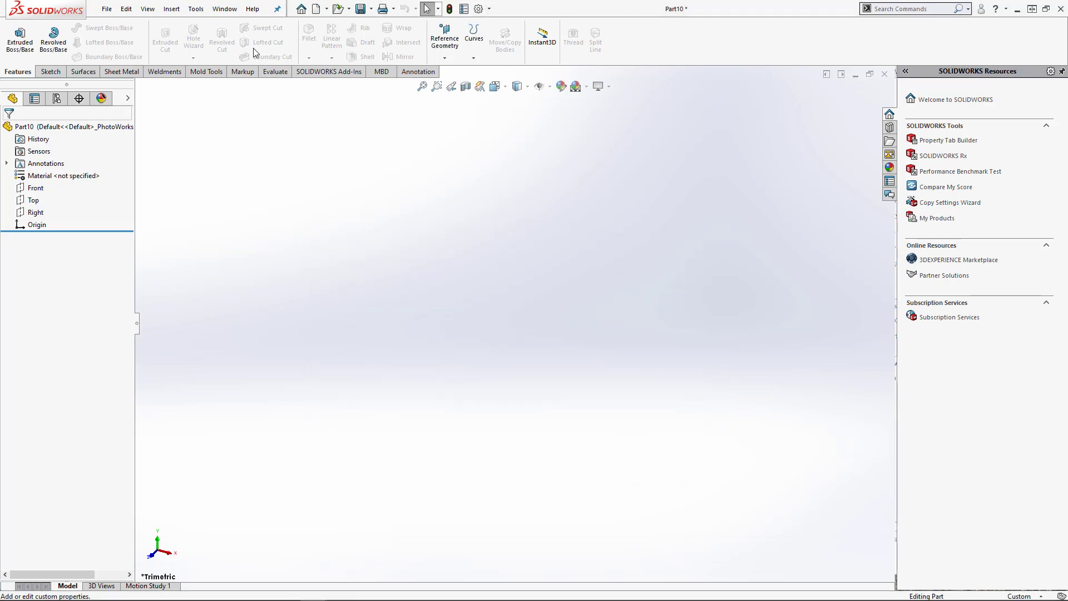
# Switch to the Mounting Plate part and review its custom properties and its drafting standard settings
pyautogui.click(224, 9)
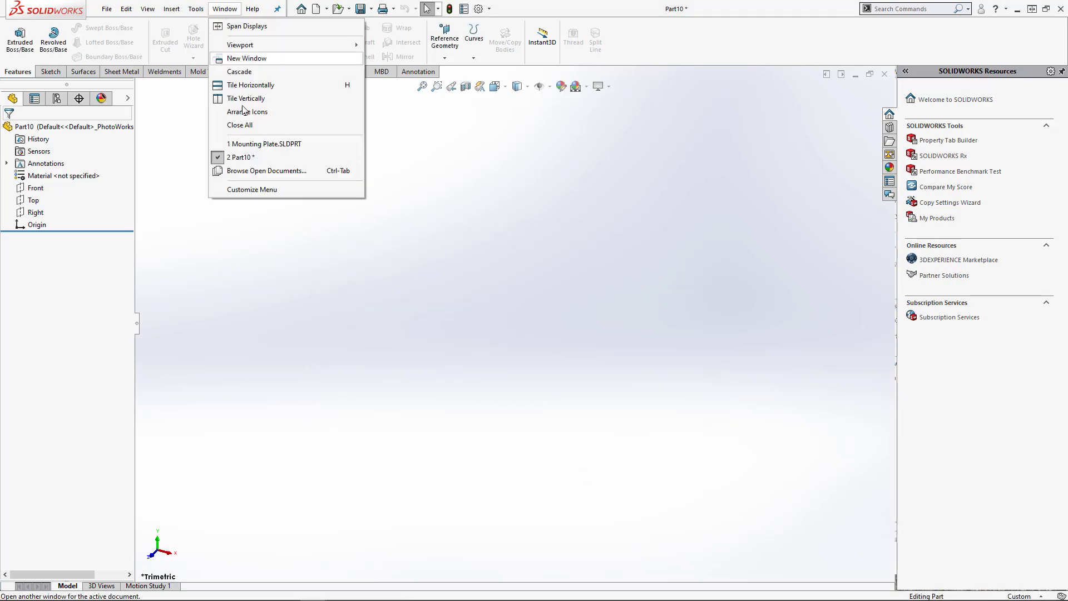
pyautogui.click(256, 144)
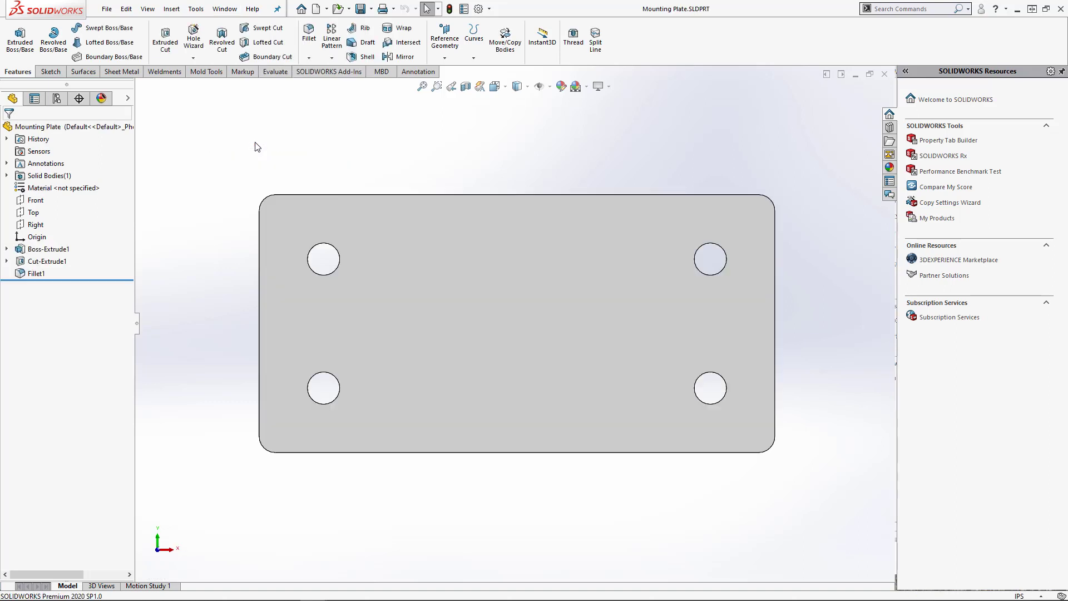
pyautogui.click(464, 8)
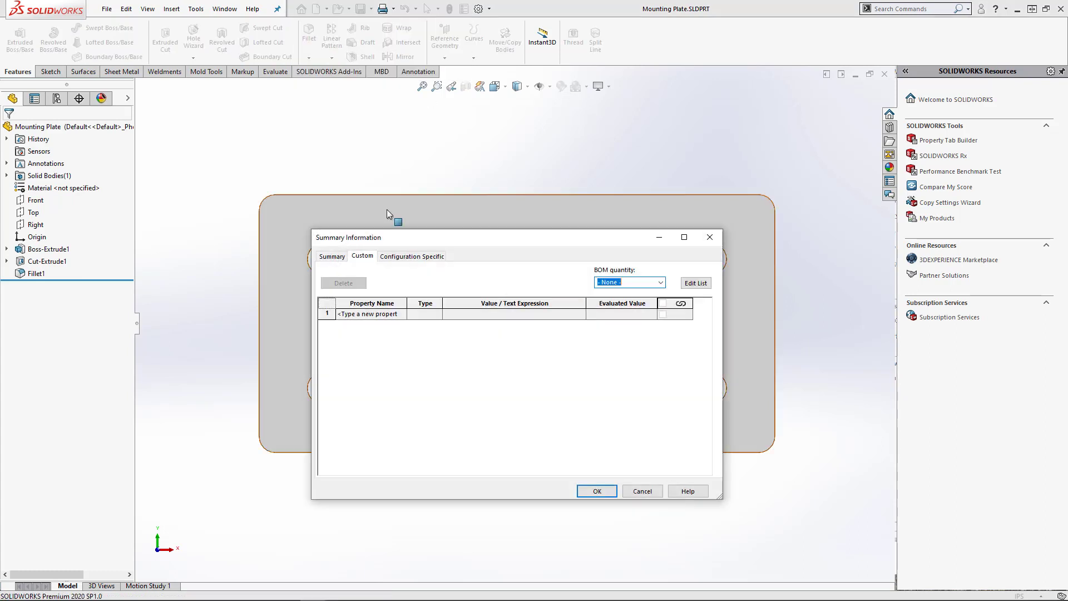
pyautogui.click(713, 234)
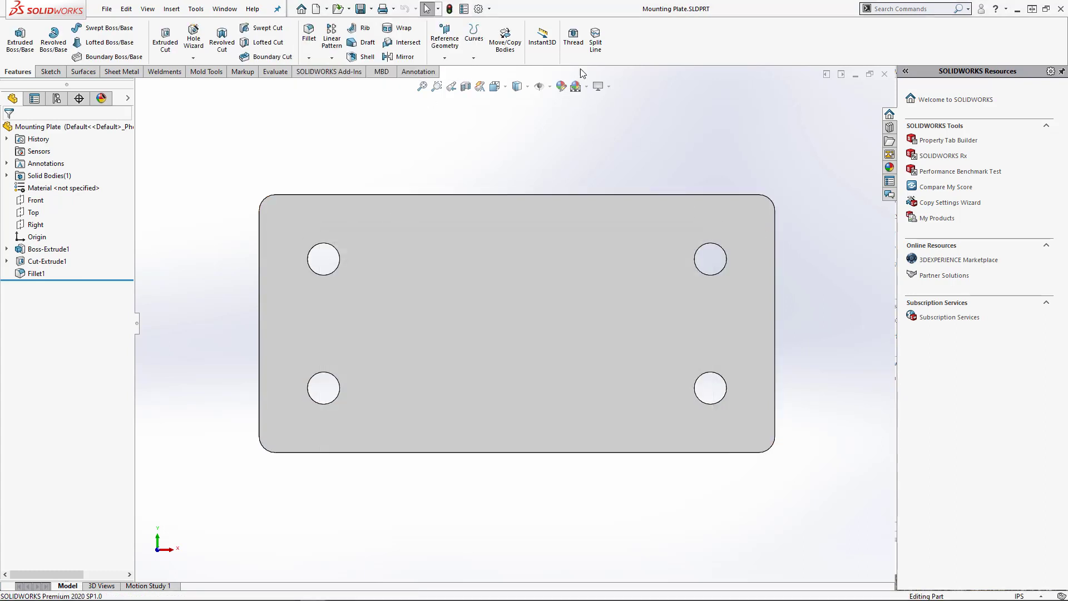
pyautogui.click(477, 9)
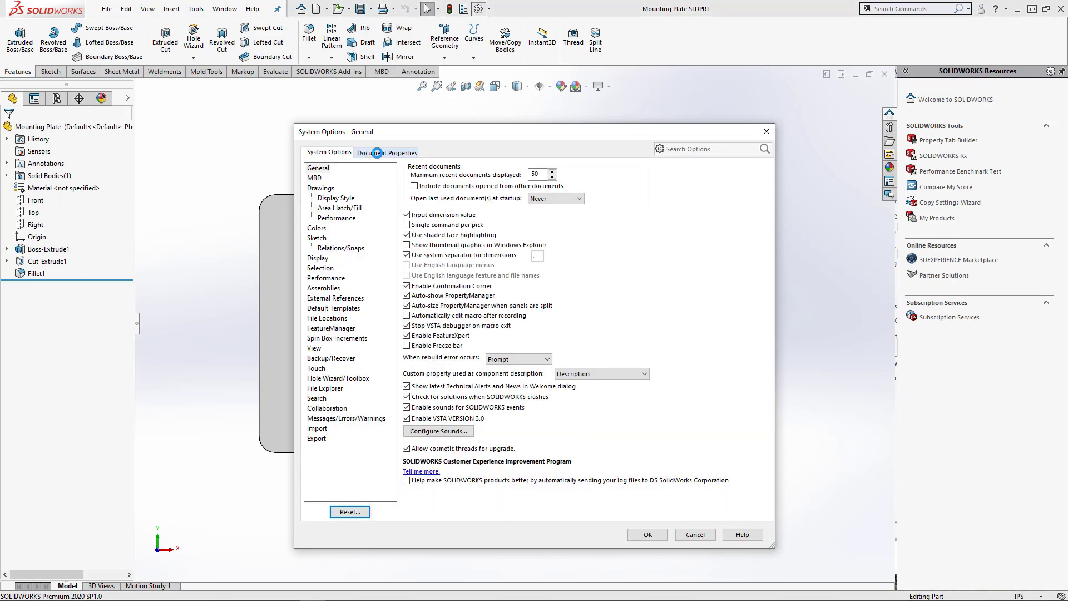
pyautogui.click(383, 152)
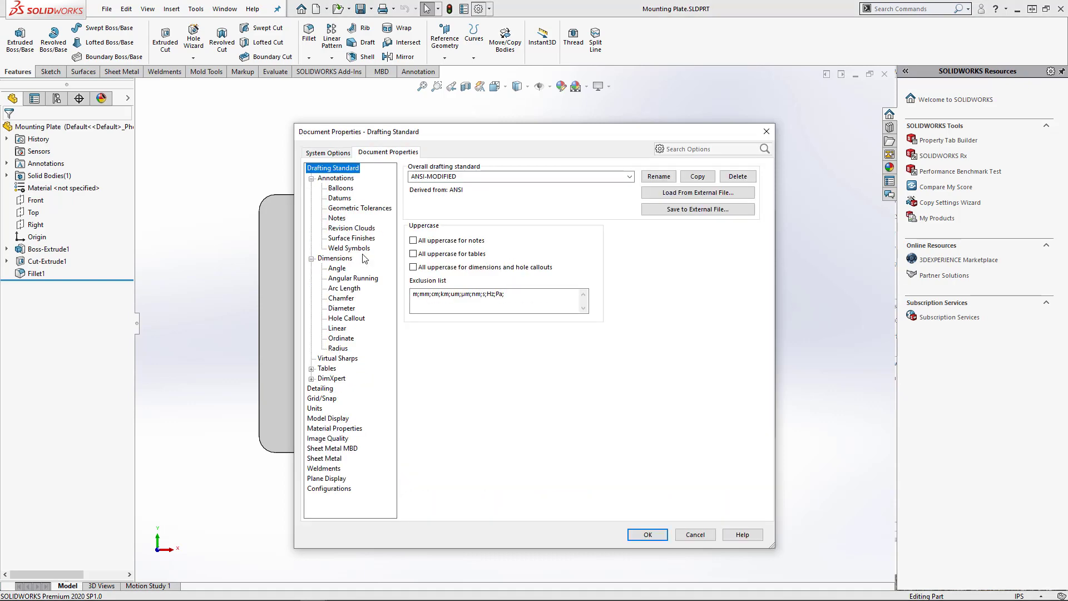
pyautogui.click(695, 535)
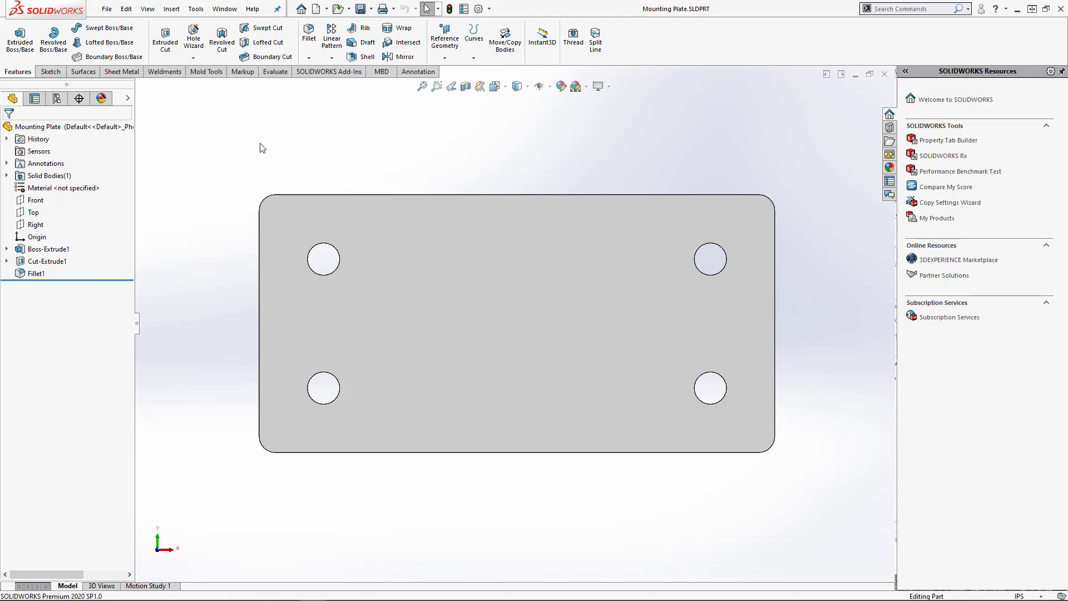
# Create a new part from the ANSI INCH template and check its custom properties
pyautogui.click(317, 8)
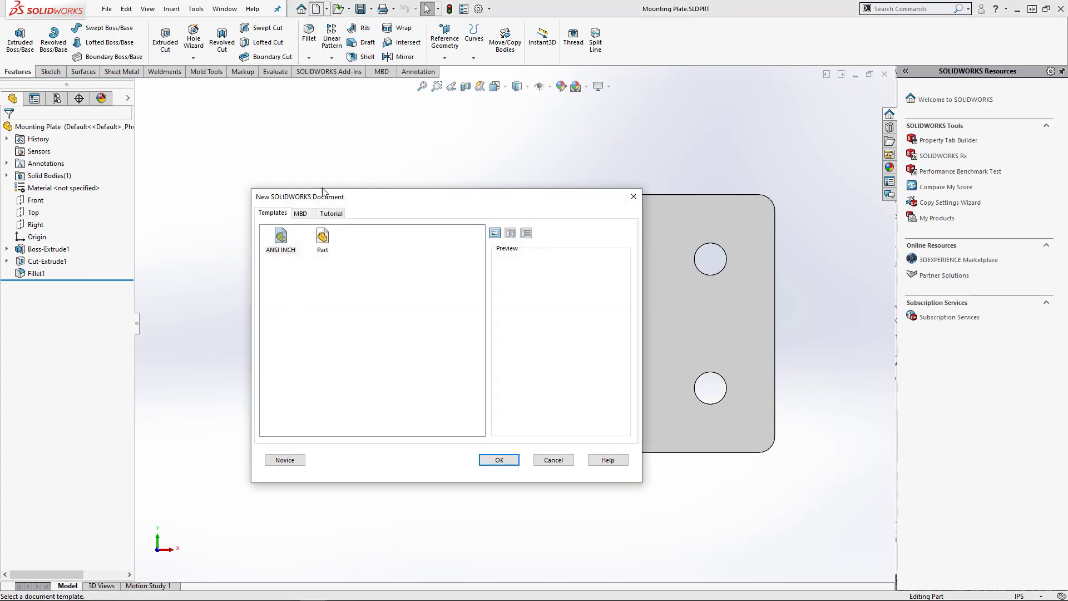
pyautogui.click(491, 461)
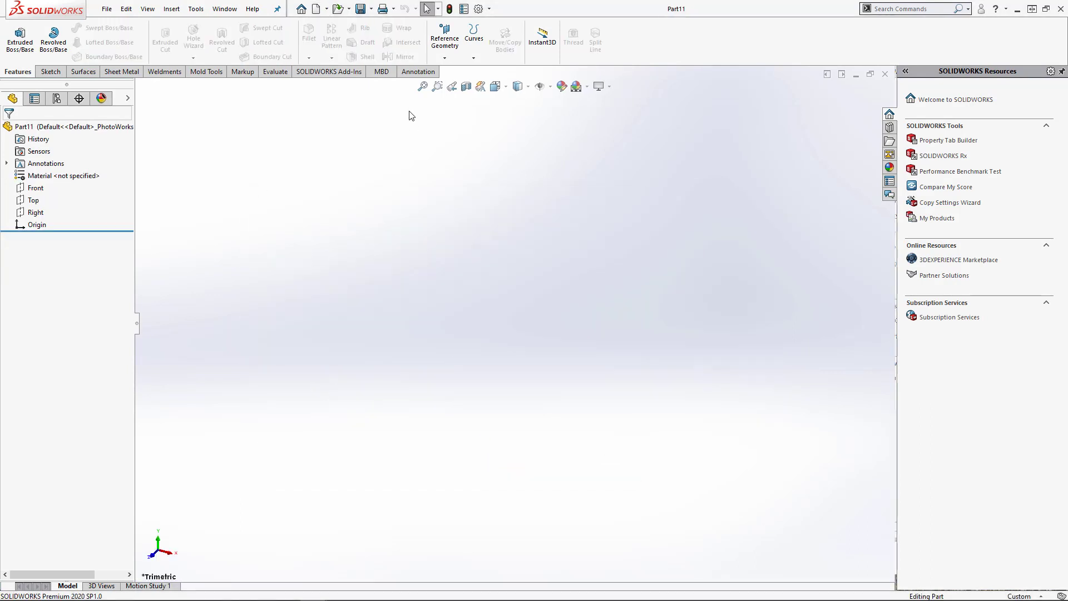
pyautogui.click(463, 9)
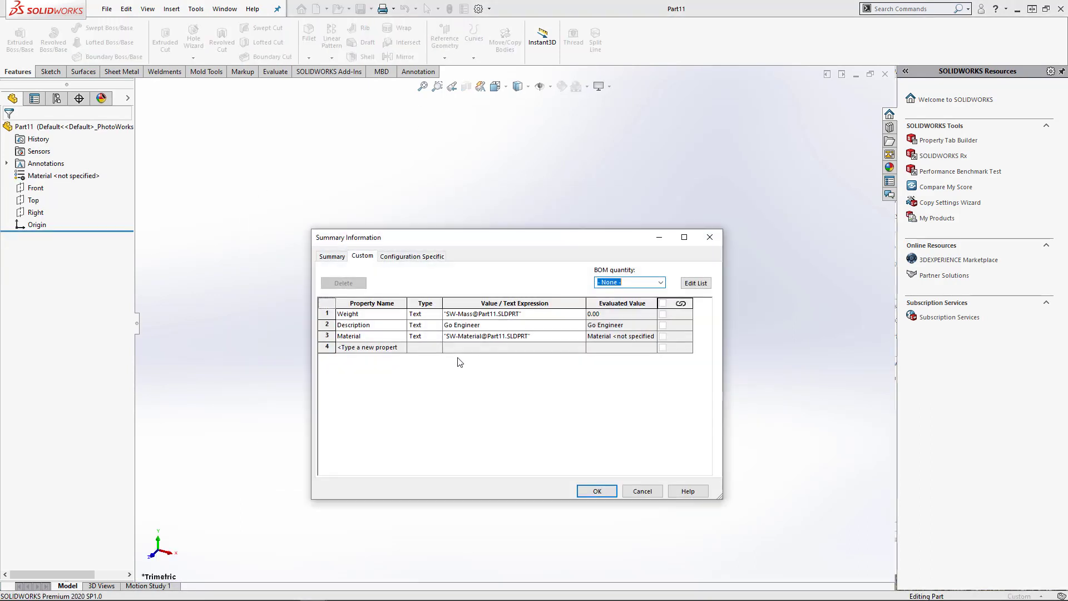
pyautogui.click(710, 236)
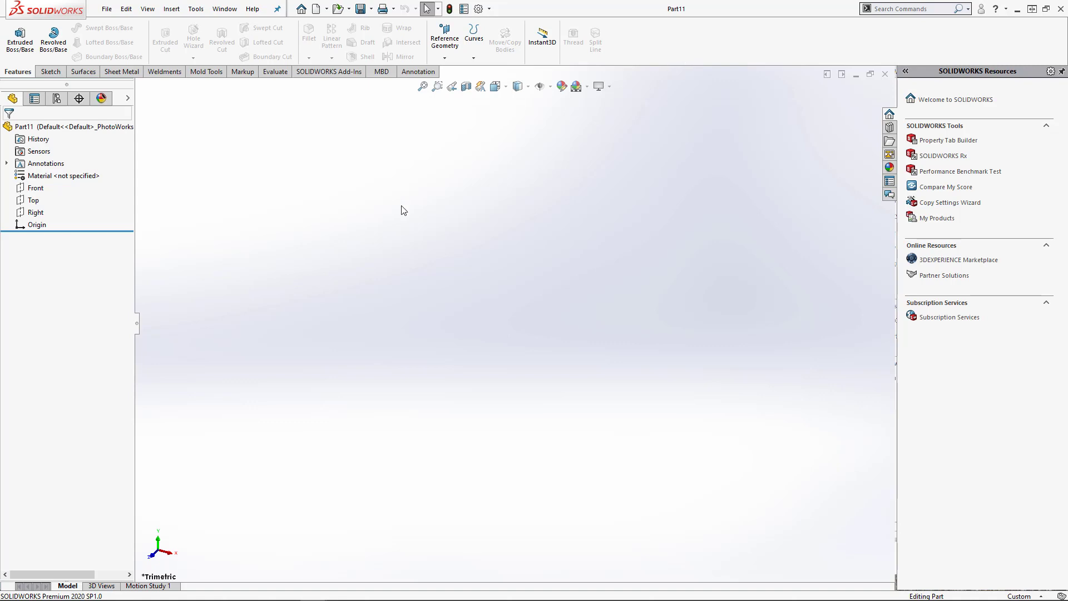
# Insert the Mounting Plate part at the origin of the new part in its Default configuration, breaking the link to the original part
pyautogui.click(166, 10)
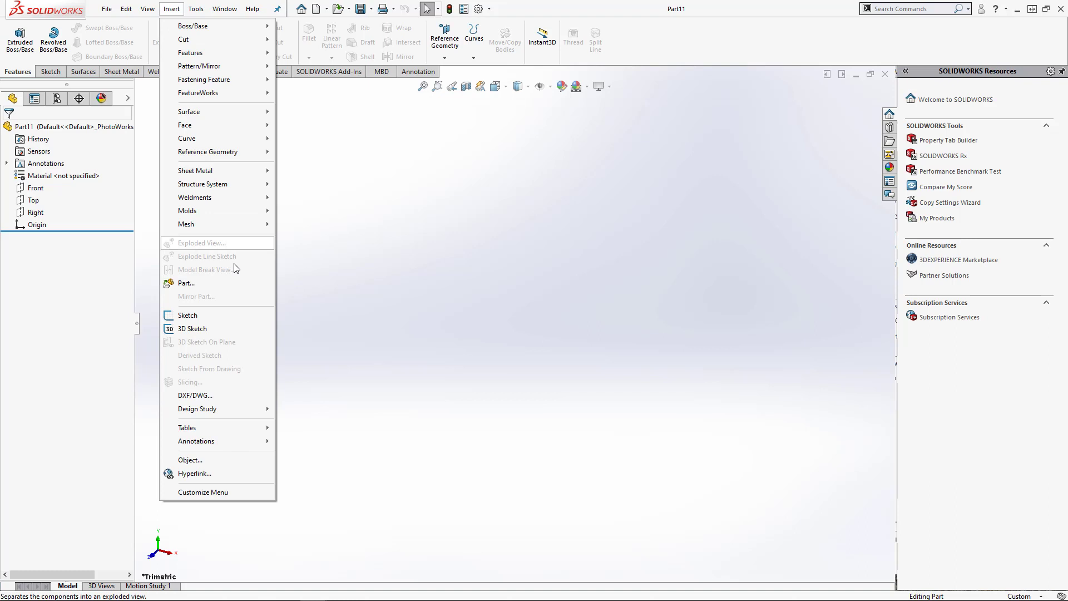
pyautogui.click(185, 283)
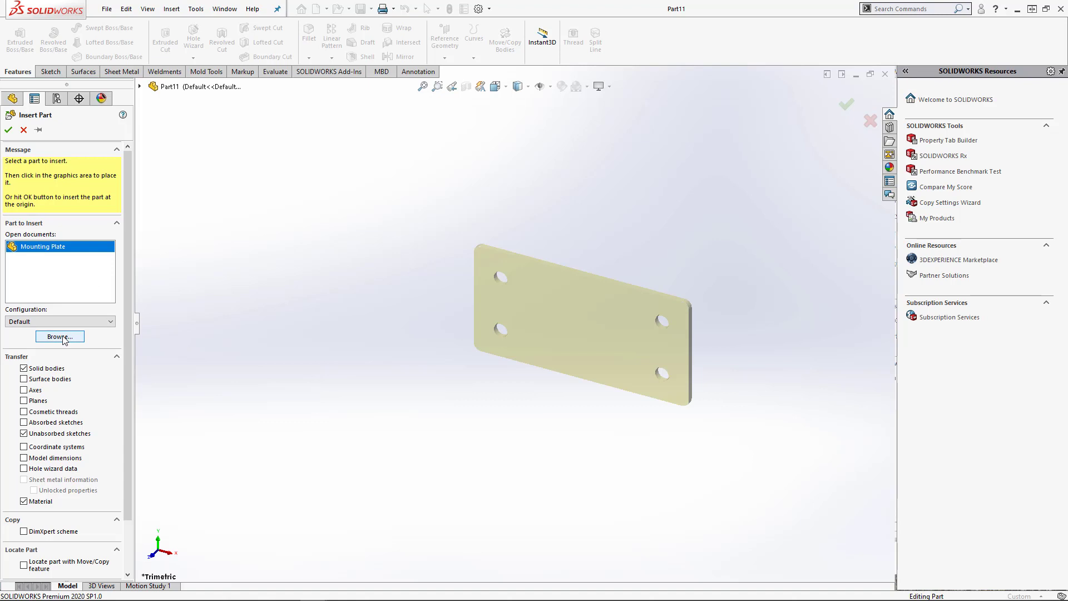
pyautogui.moveTo(128, 356); pyautogui.dragTo(123, 448)
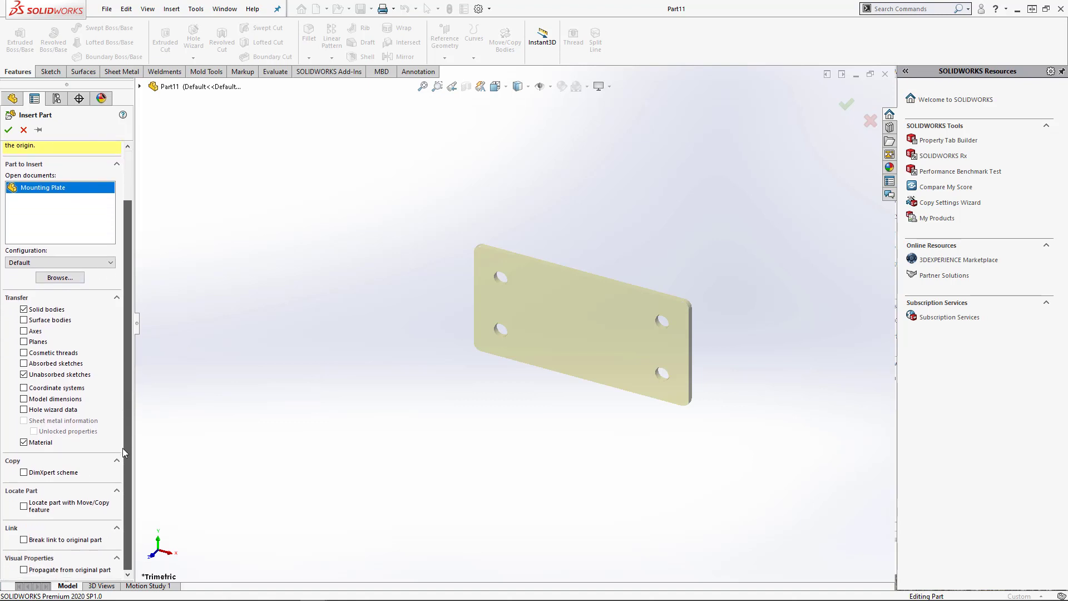
pyautogui.click(24, 540)
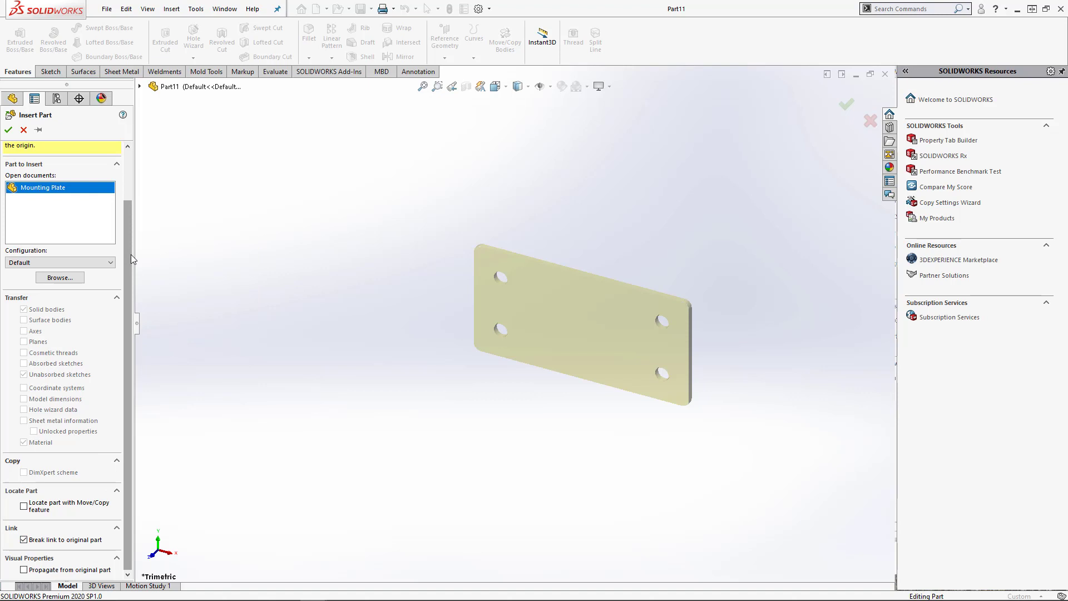
pyautogui.moveTo(128, 255); pyautogui.dragTo(129, 204)
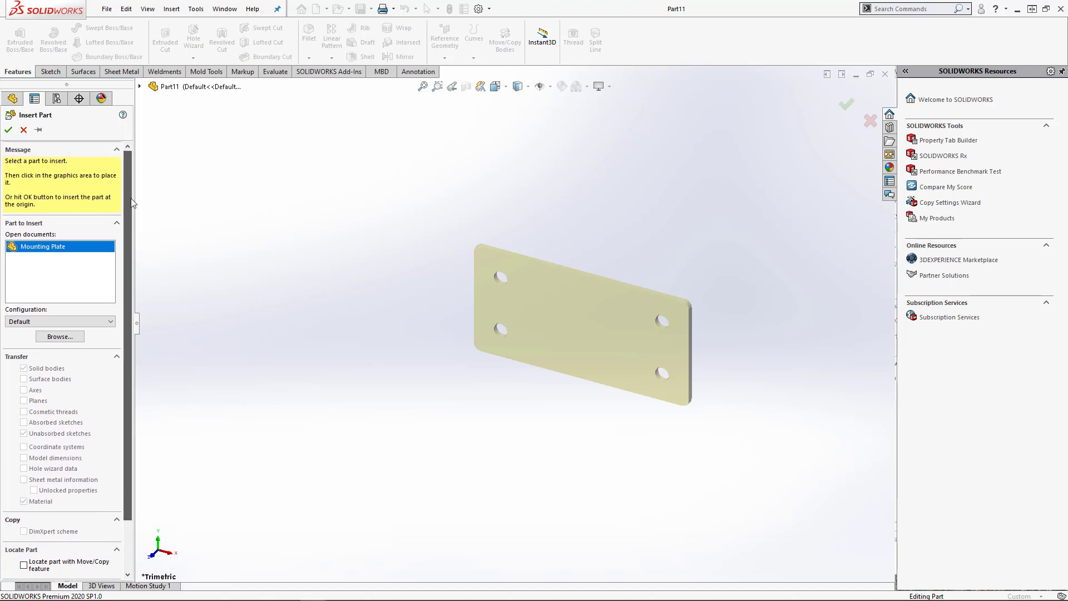
pyautogui.click(7, 130)
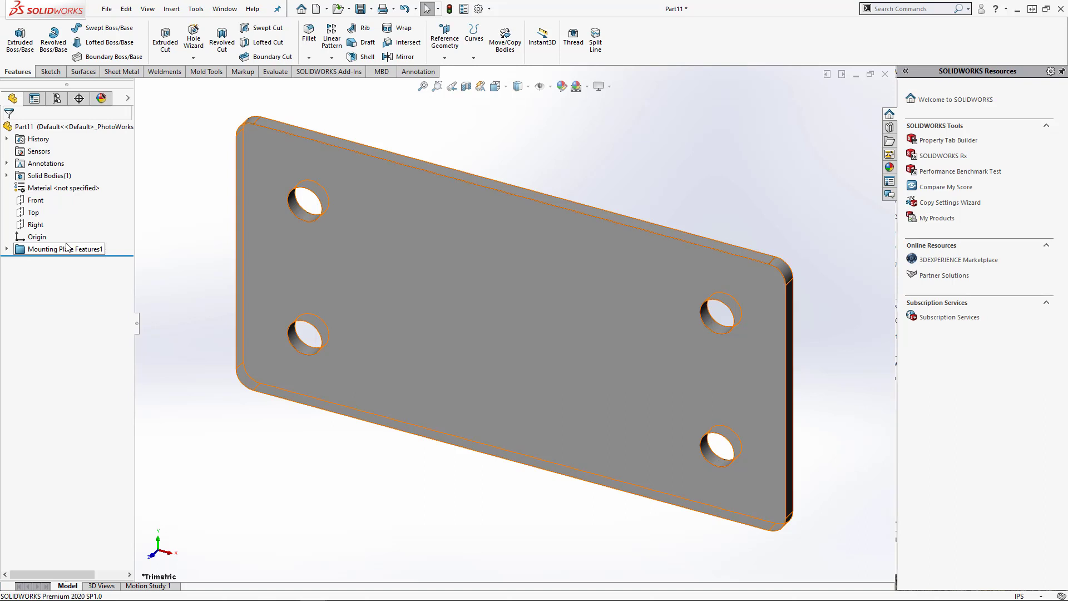
# Delete the Mounting Plate Features1 folder from the feature tree
pyautogui.rightClick(37, 250)
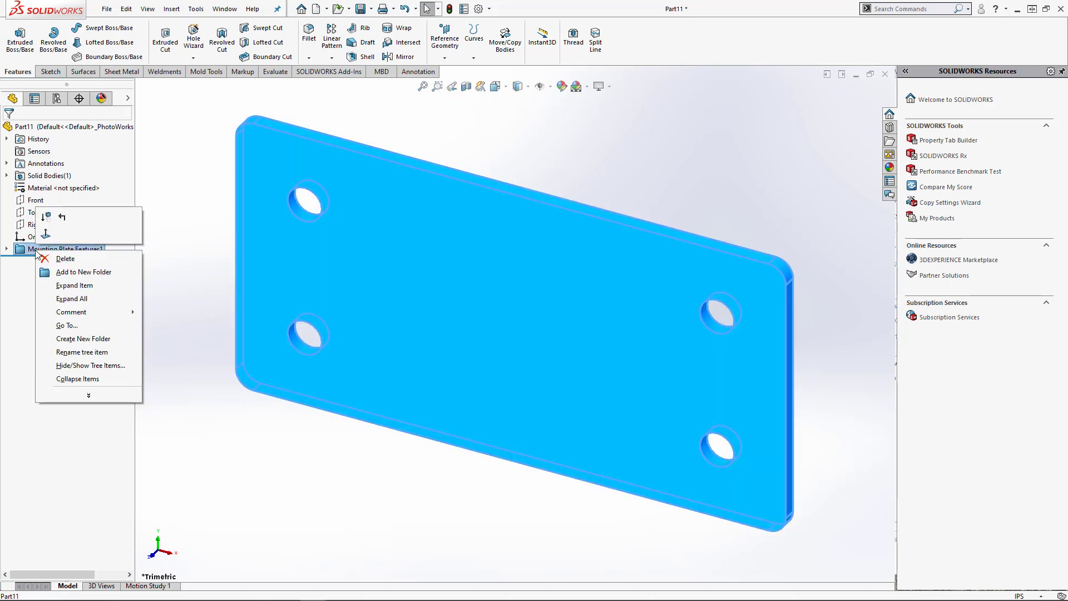
pyautogui.click(63, 259)
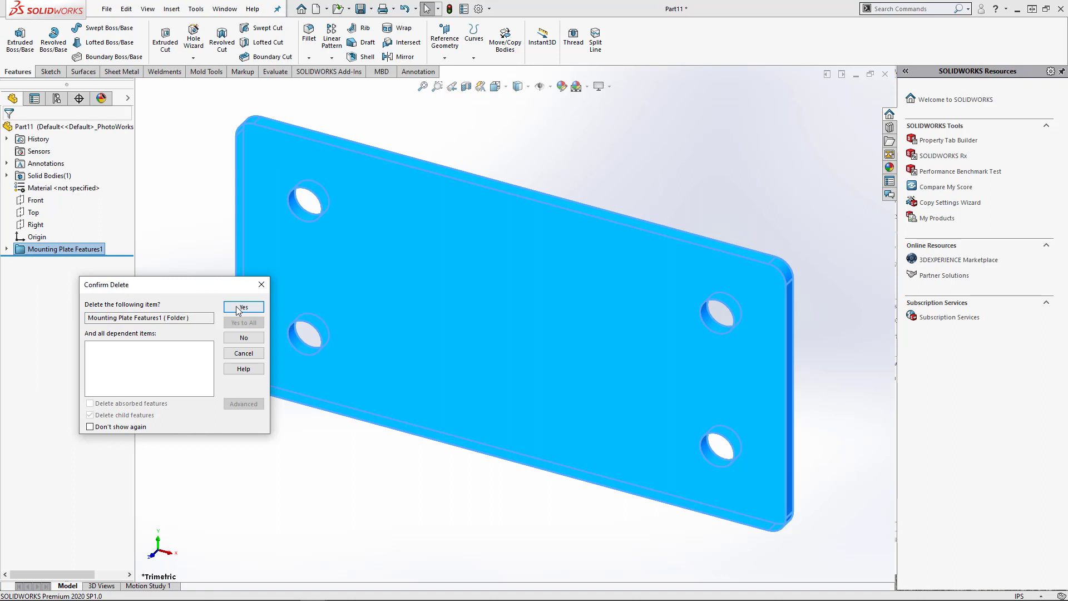
pyautogui.click(243, 308)
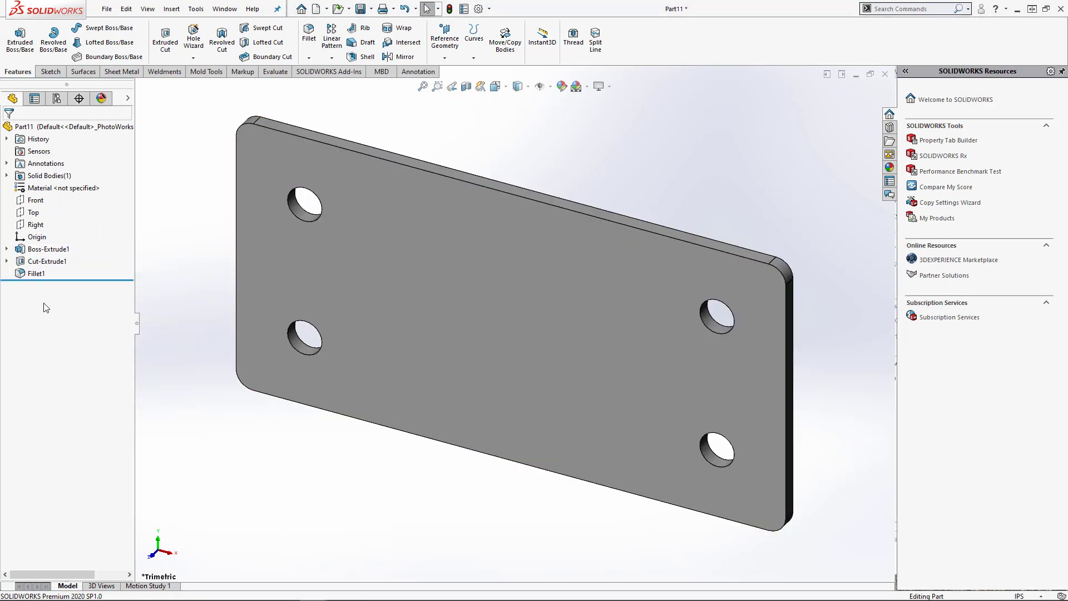
# Check the new part's custom properties and compare its configurations with those of the original Mounting Plate
pyautogui.click(464, 8)
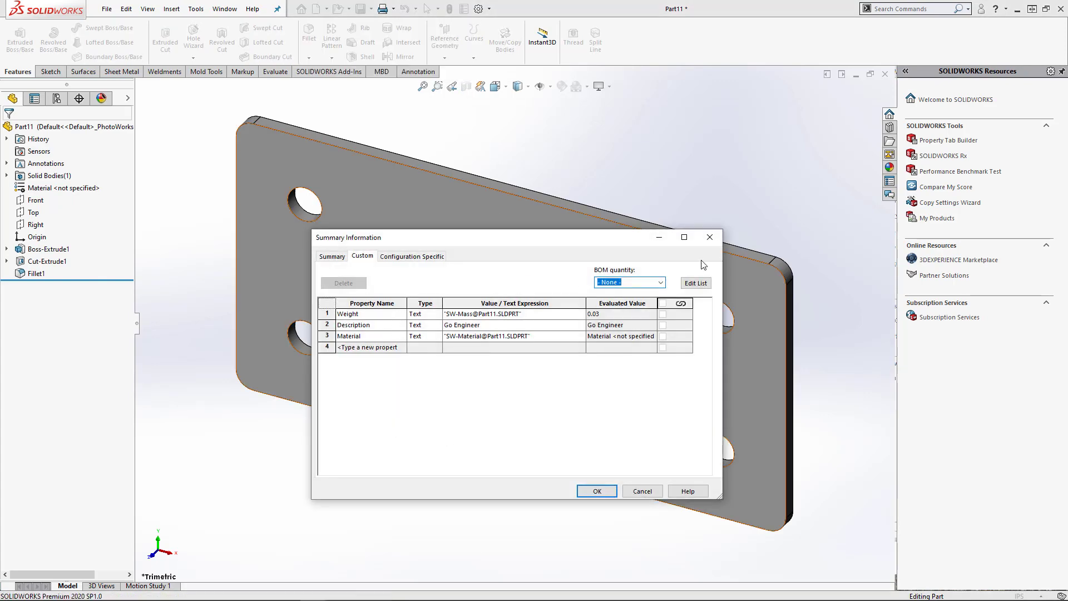
pyautogui.click(709, 237)
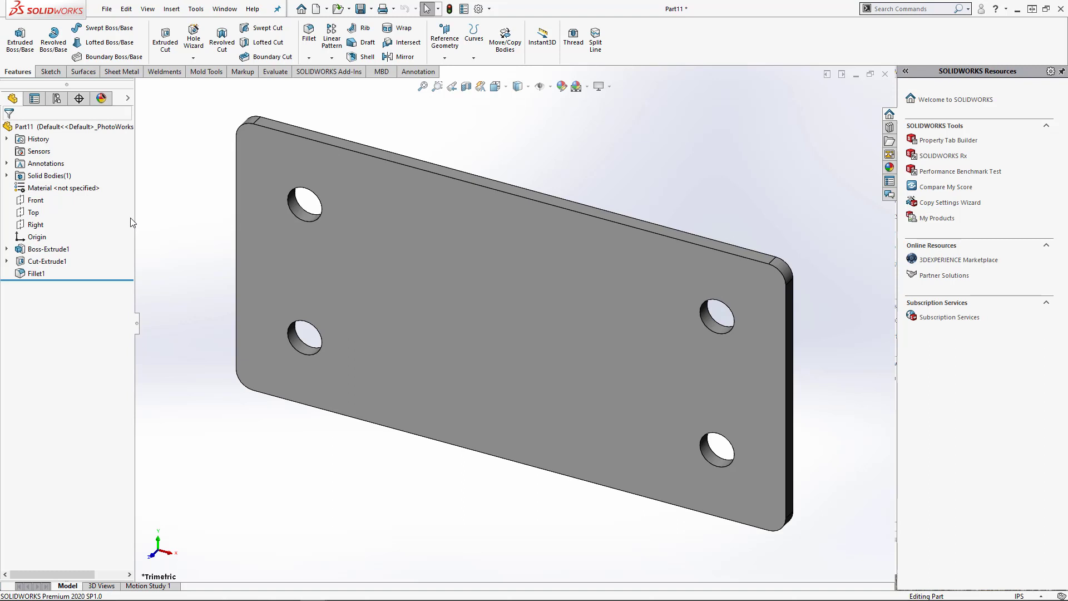
pyautogui.click(225, 9)
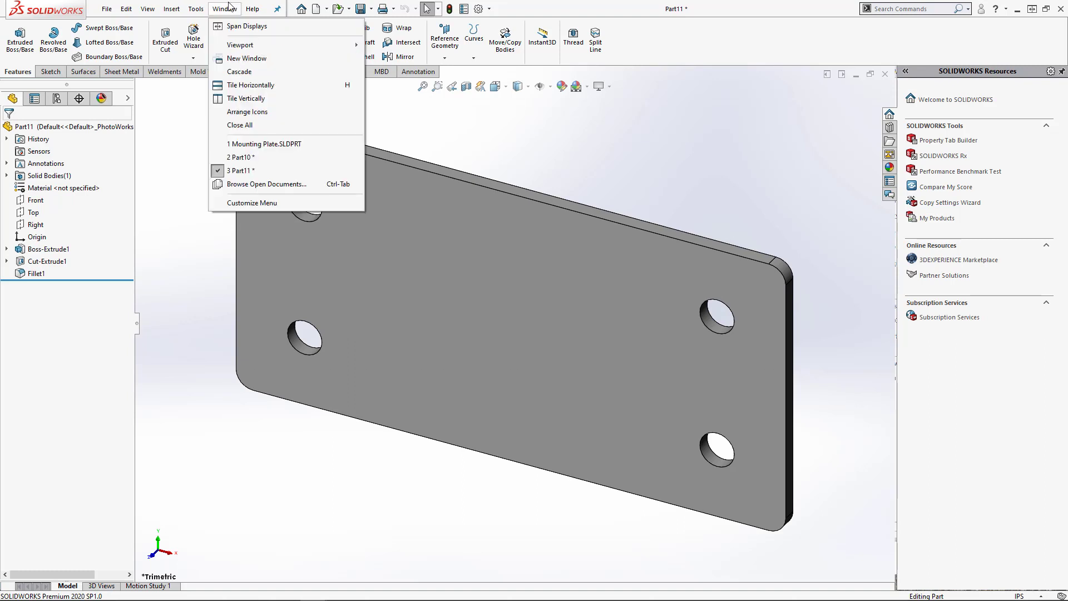
pyautogui.click(248, 144)
pyautogui.click(56, 98)
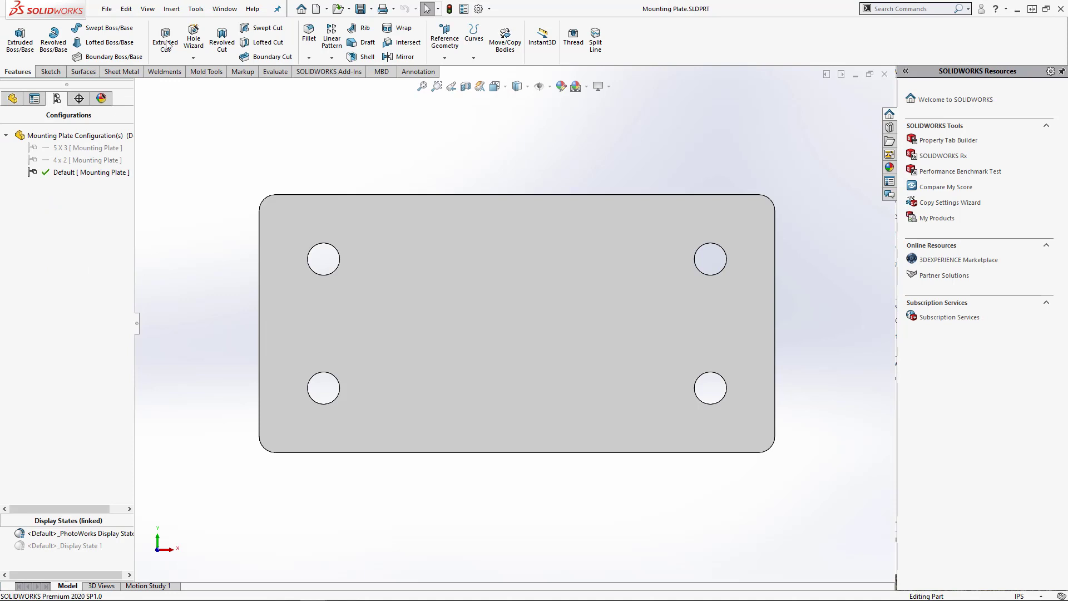
pyautogui.click(225, 8)
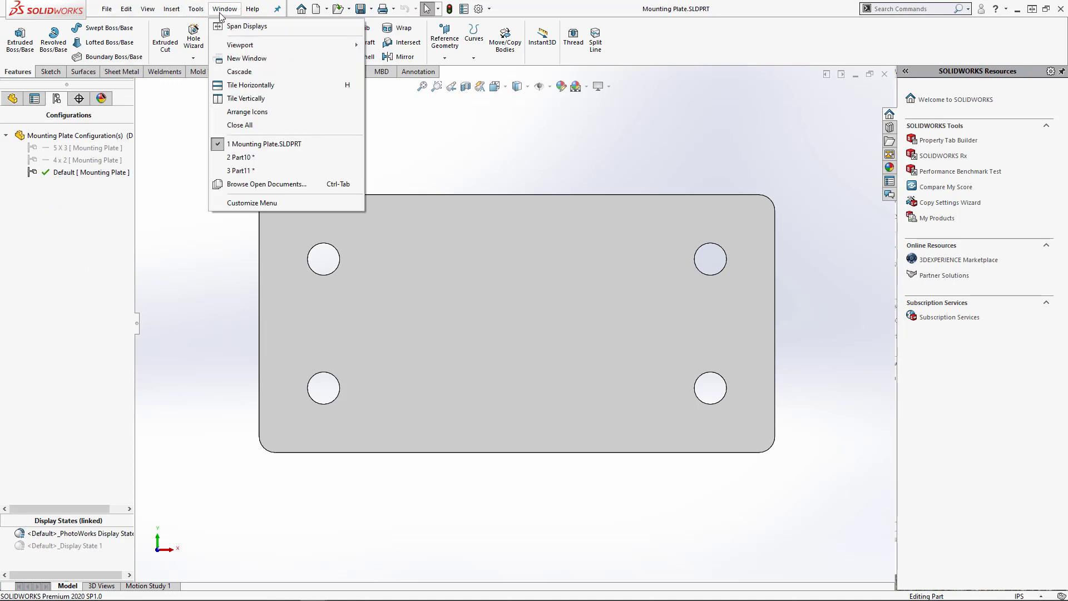
pyautogui.click(240, 171)
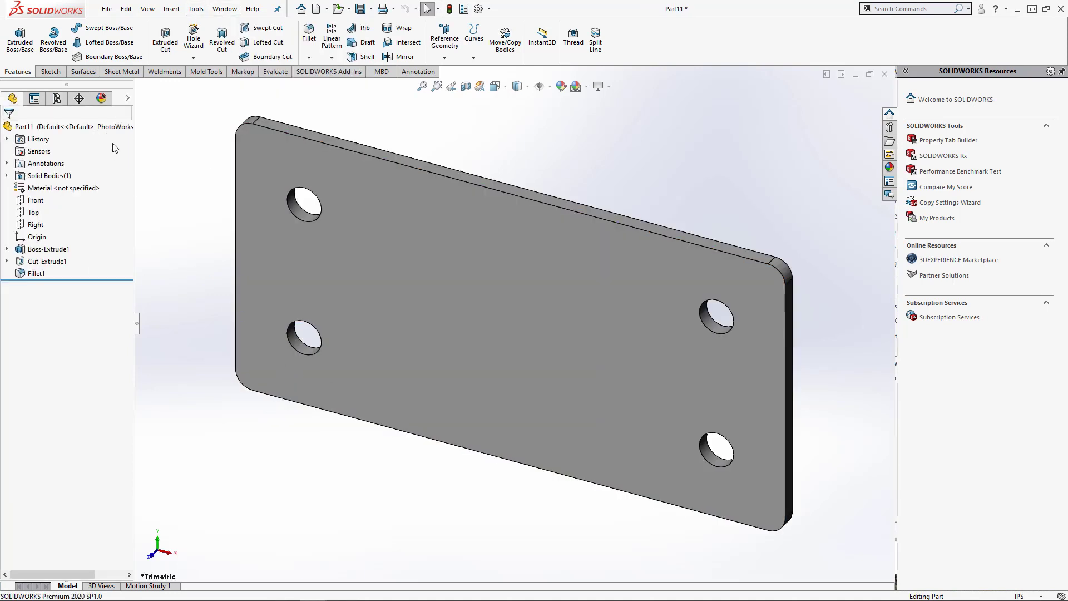
pyautogui.click(57, 98)
pyautogui.click(12, 99)
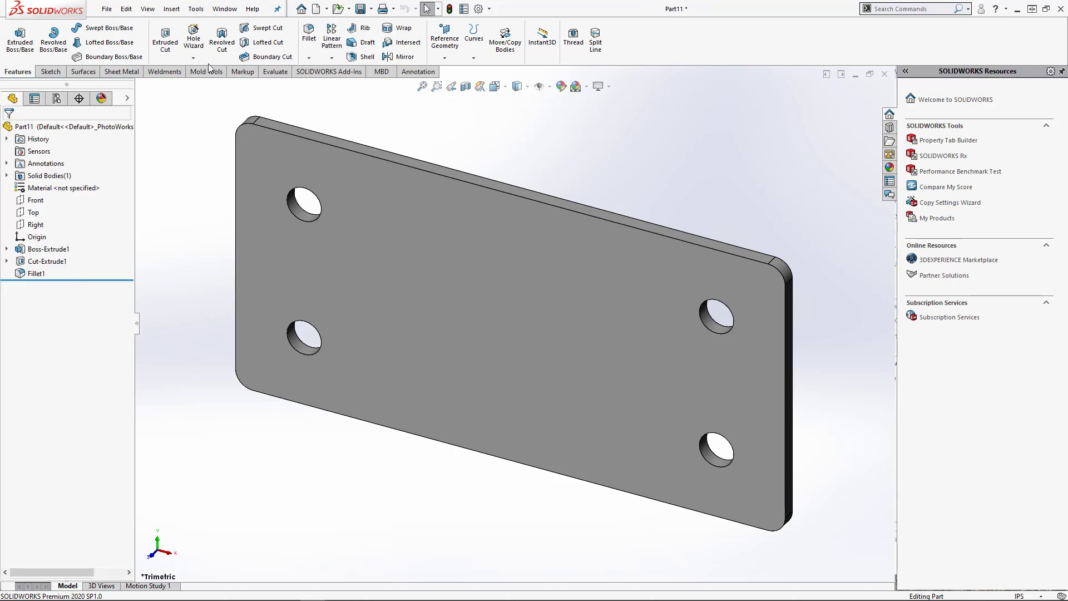
# Insert an auto-created design table into the original Mounting Plate part, switching from the new part to it
pyautogui.click(224, 9)
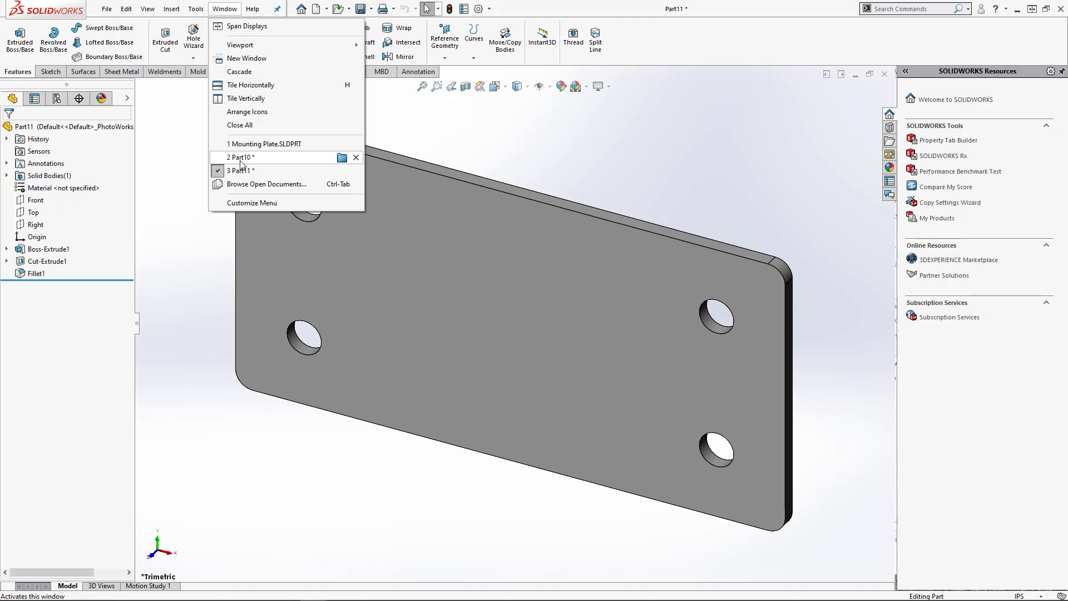
pyautogui.click(247, 144)
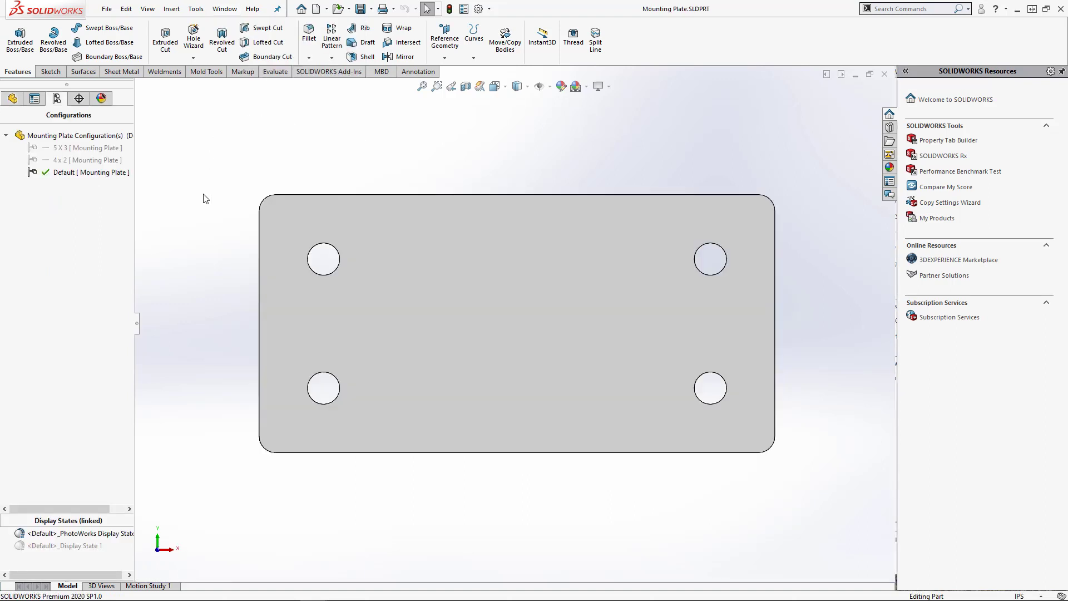
pyautogui.click(172, 10)
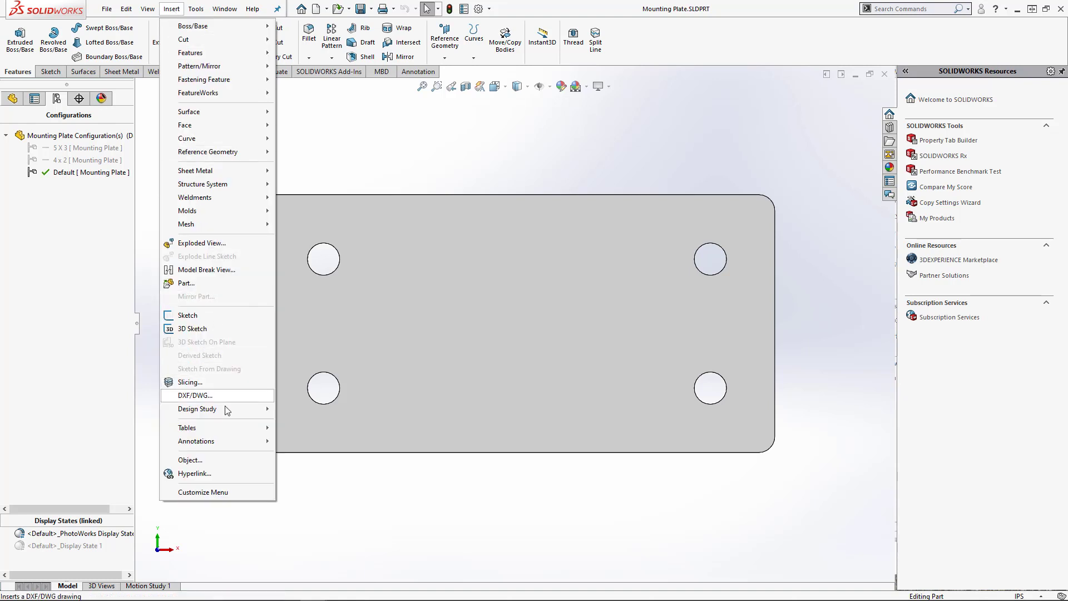
pyautogui.moveTo(219, 433)
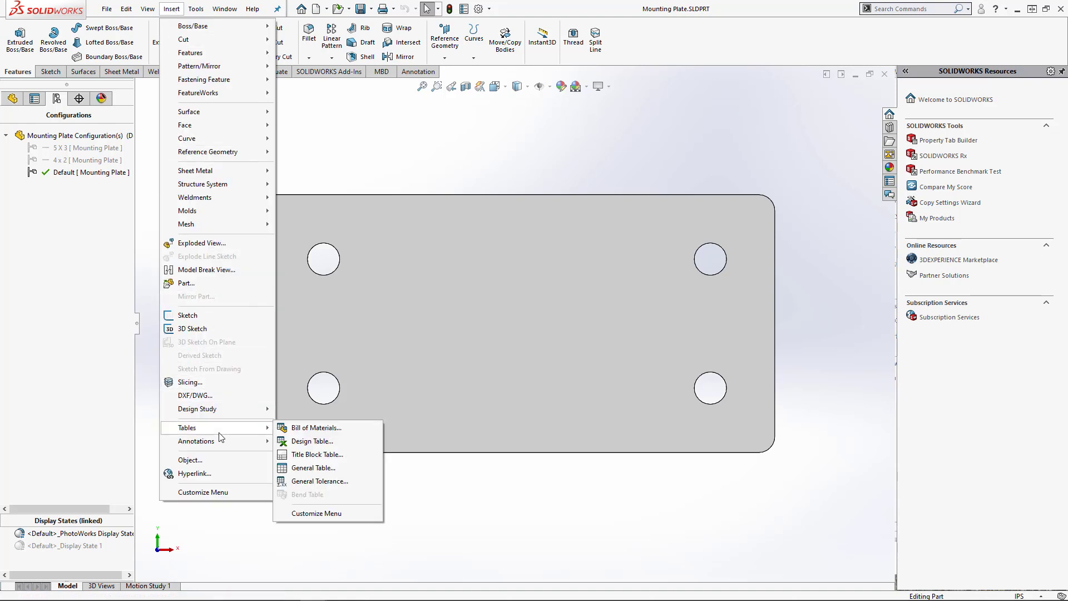
pyautogui.click(321, 442)
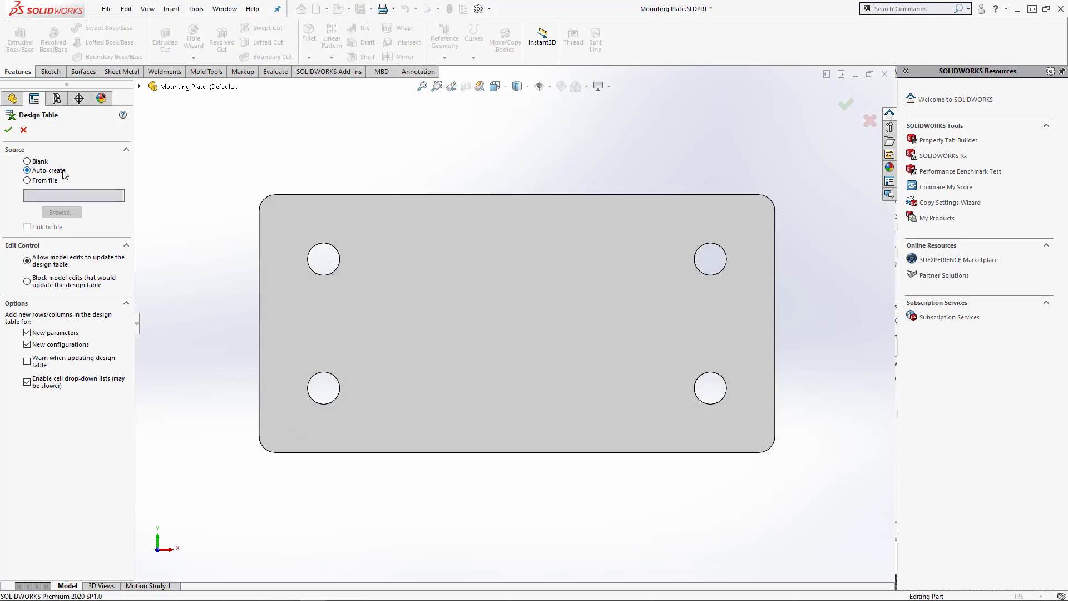
pyautogui.click(9, 130)
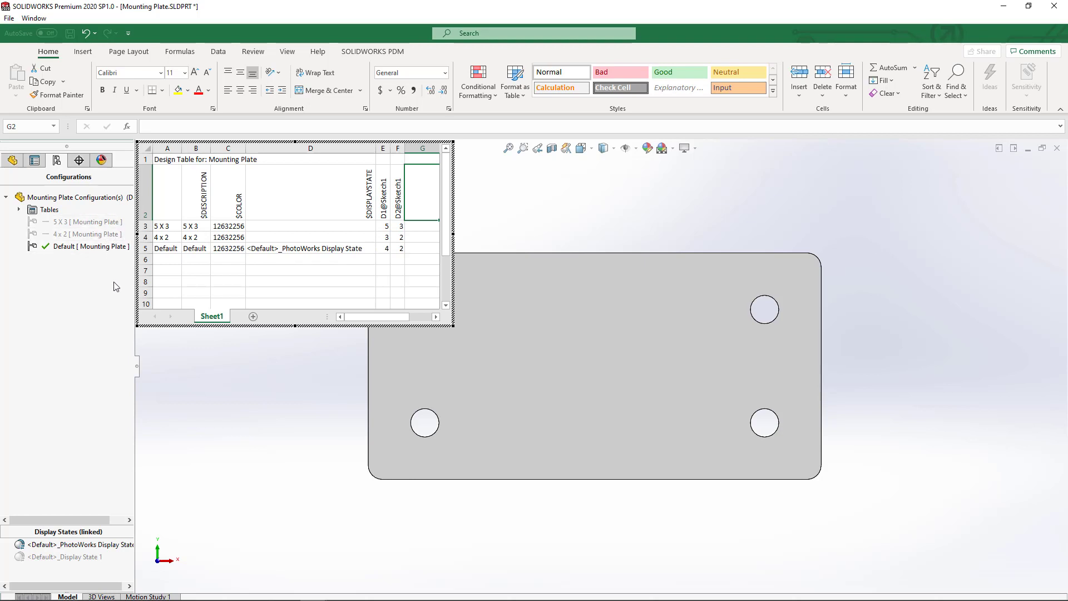
pyautogui.click(224, 358)
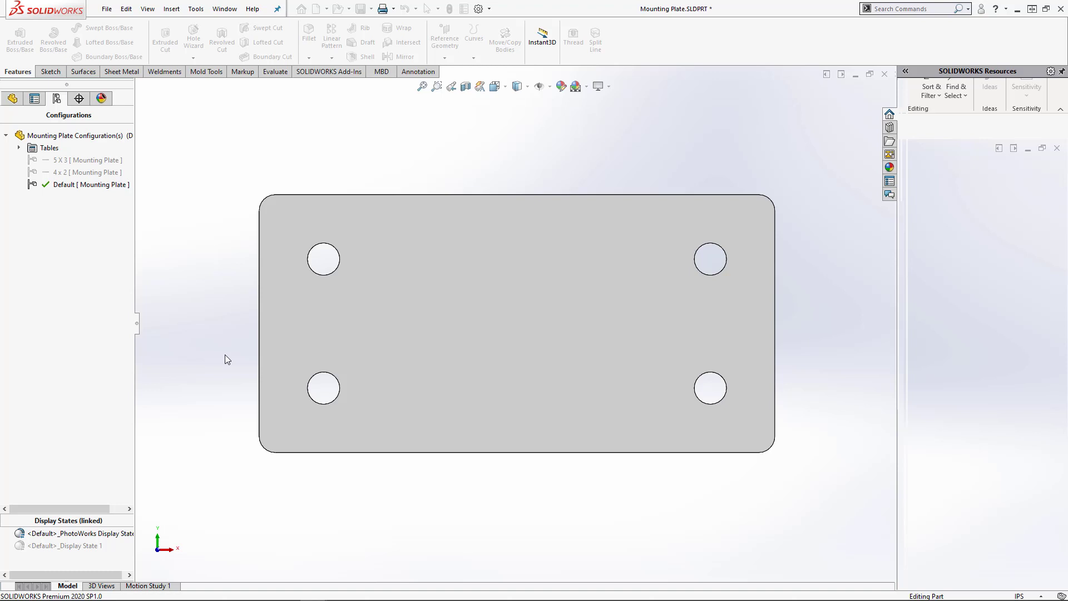
# Save the Mounting Plate design table as Mounting Plate.xlsx in C:\SOLIDWORKS Files, replacing the existing file
pyautogui.click(19, 148)
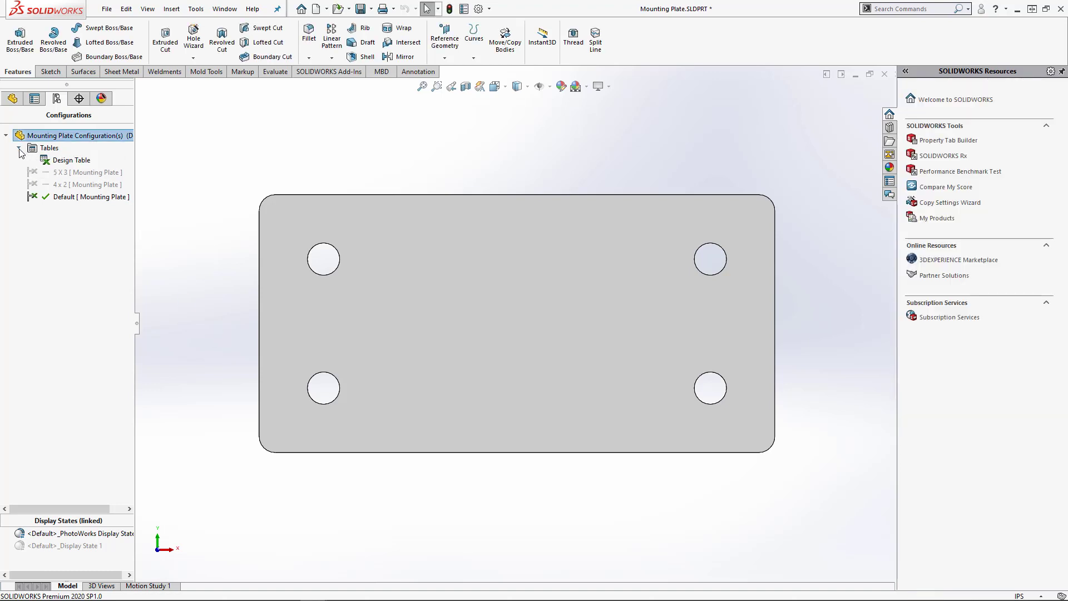
pyautogui.rightClick(67, 161)
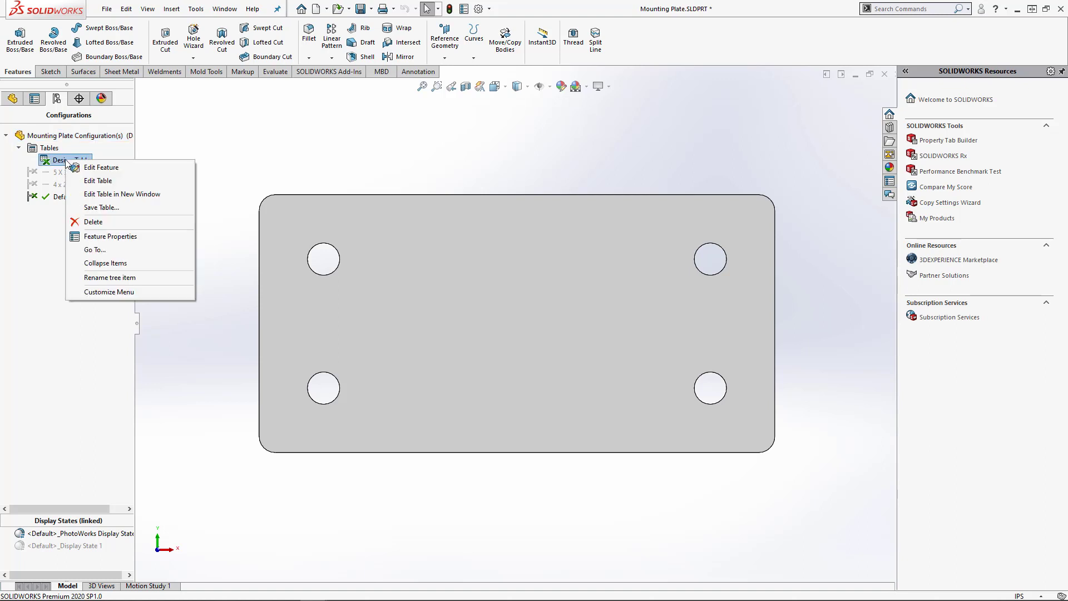
pyautogui.click(119, 208)
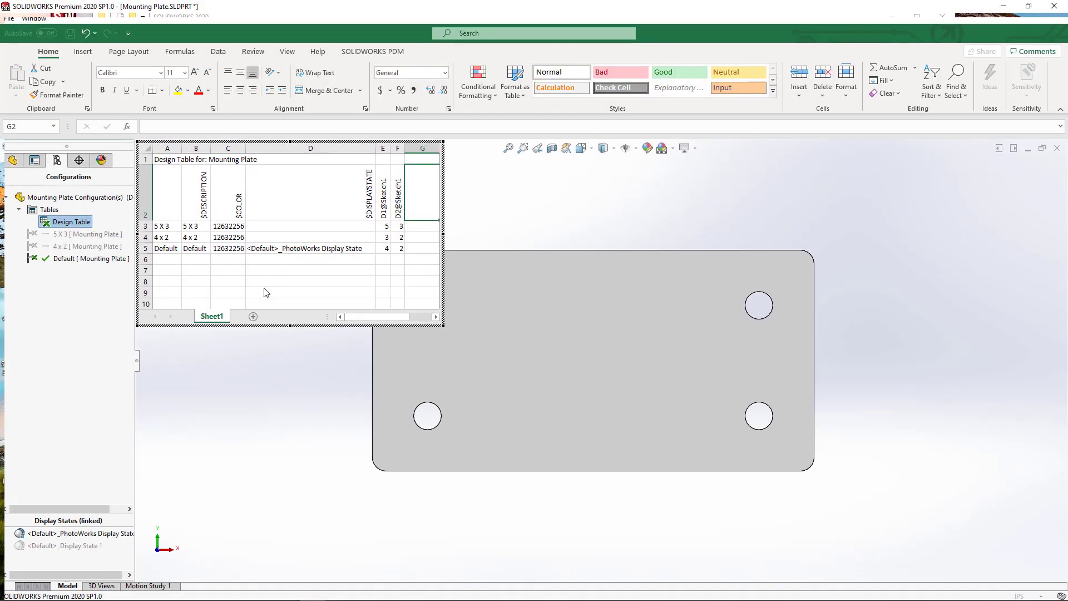
pyautogui.press('F12')
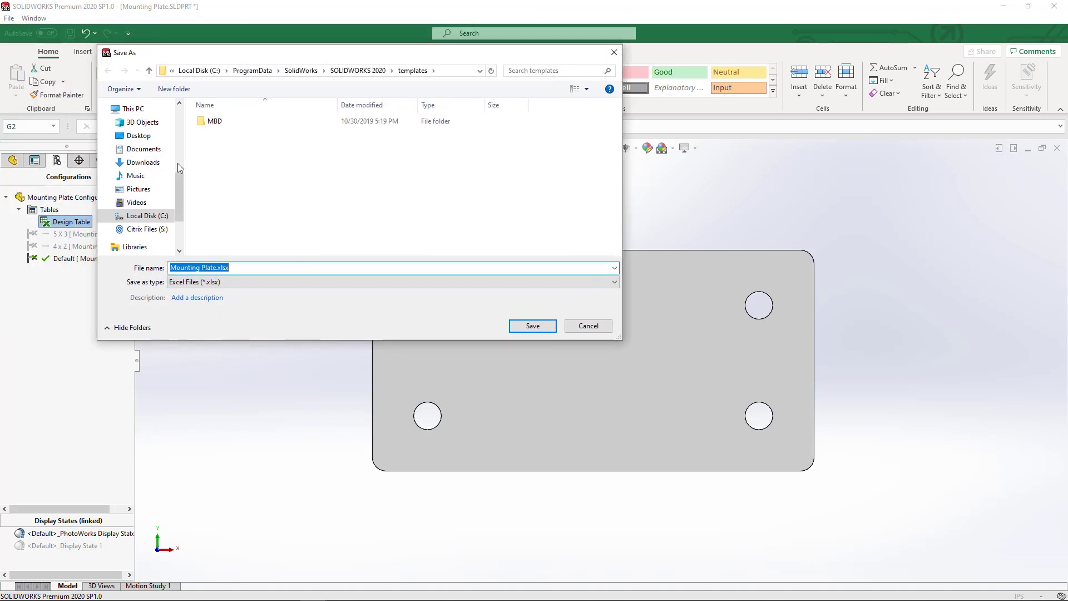
pyautogui.click(159, 217)
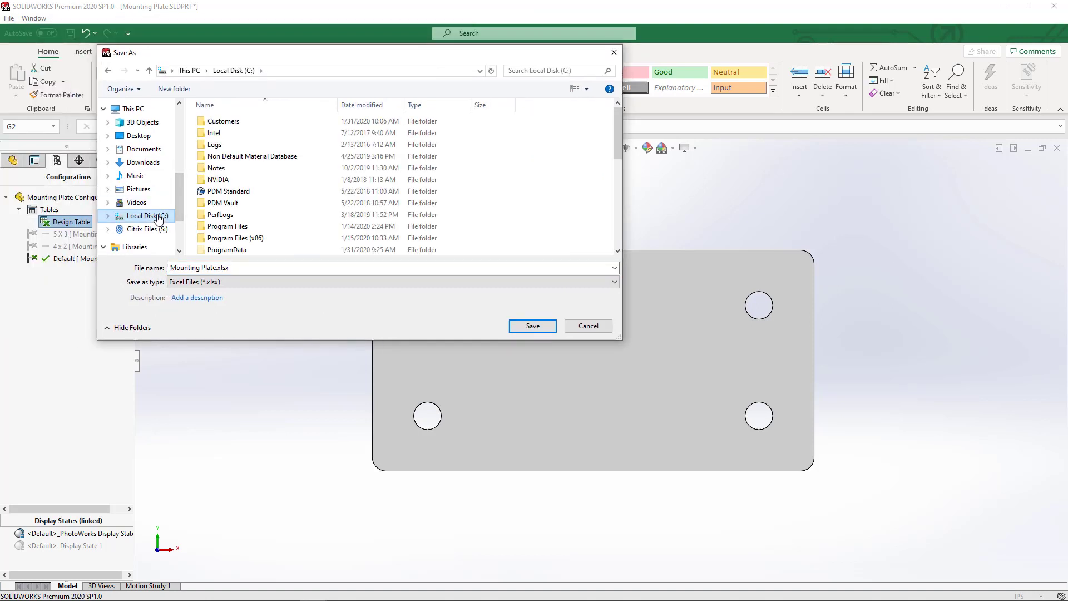
pyautogui.scroll(-3, 239, 220)
pyautogui.scroll(-4, 237, 213)
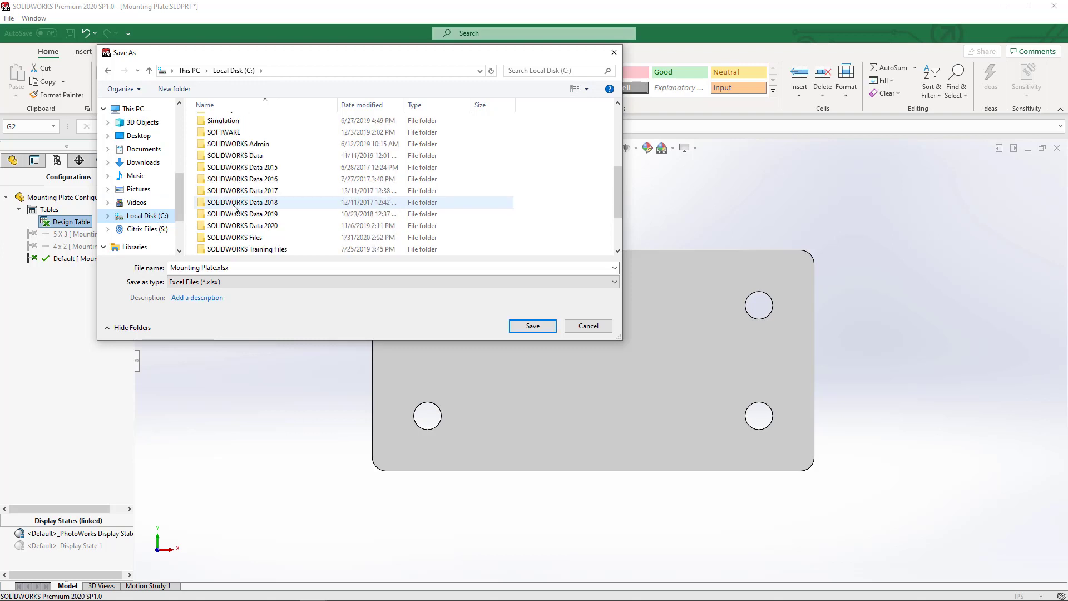
pyautogui.click(240, 170)
pyautogui.doubleClick(240, 171)
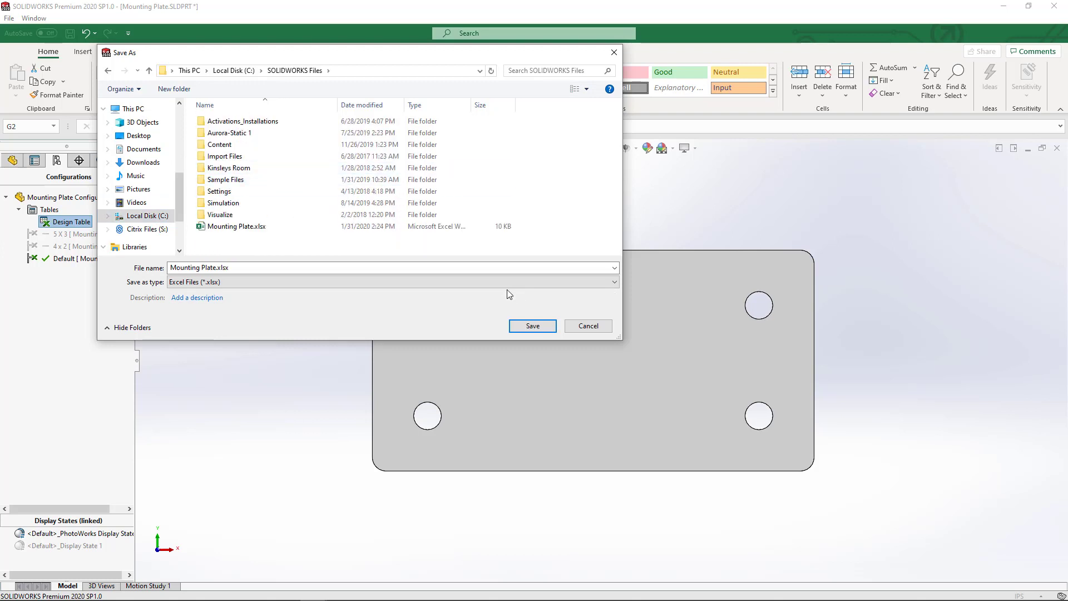
pyautogui.click(239, 226)
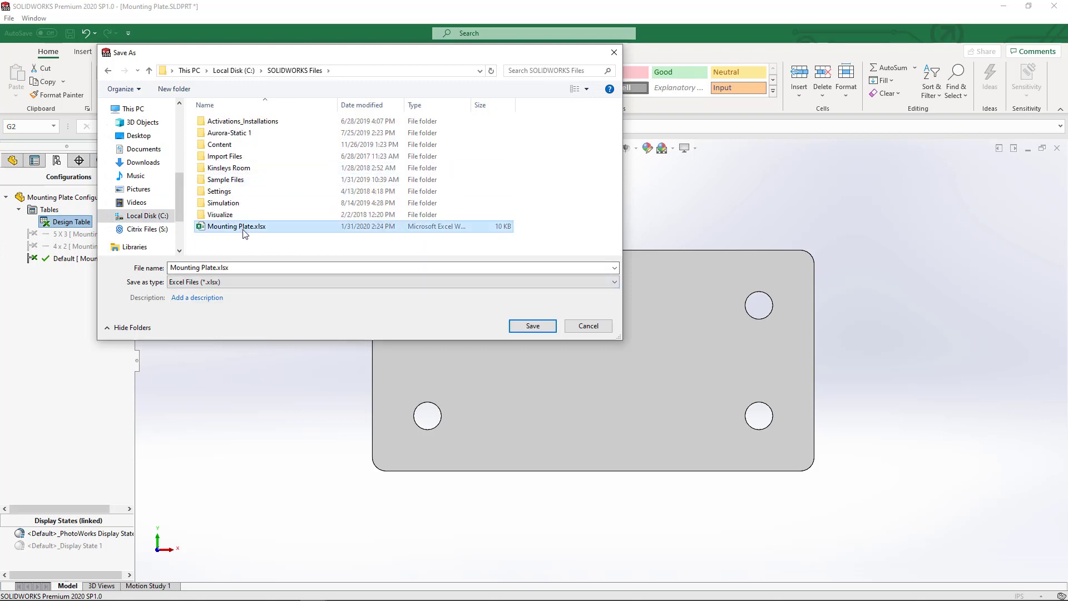
pyautogui.click(541, 325)
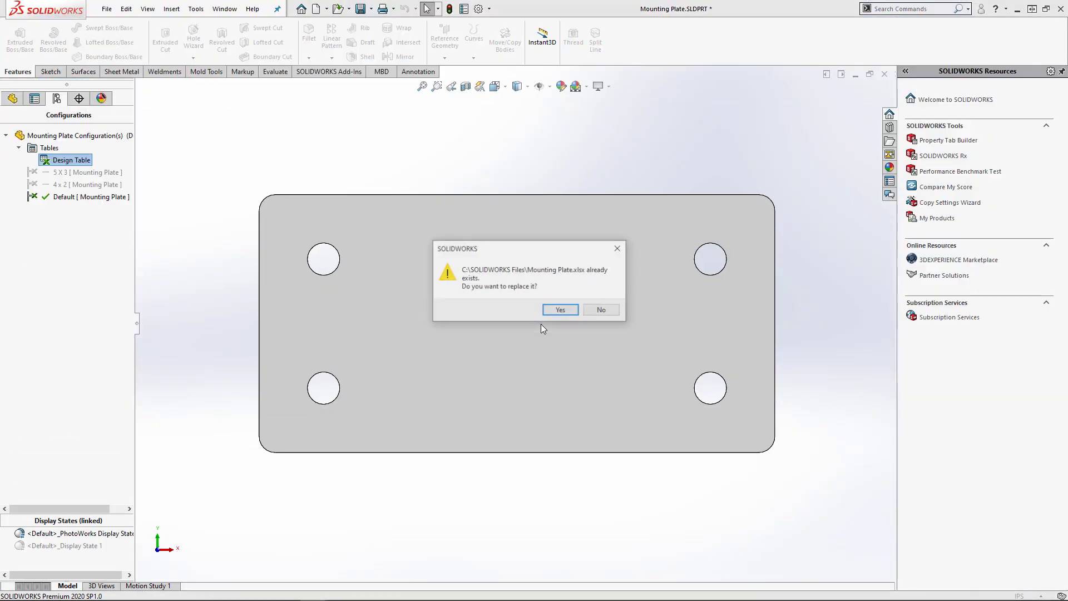
pyautogui.click(559, 310)
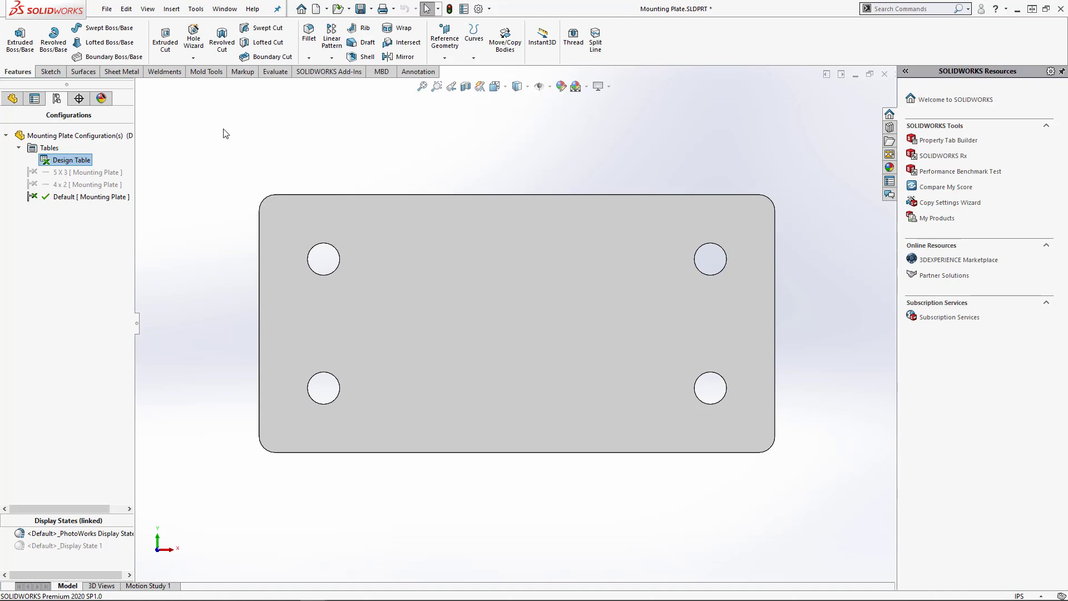
# Insert a design table into the new part Part11 from the file Mounting Plate.xlsx, without linking to the file
pyautogui.click(224, 9)
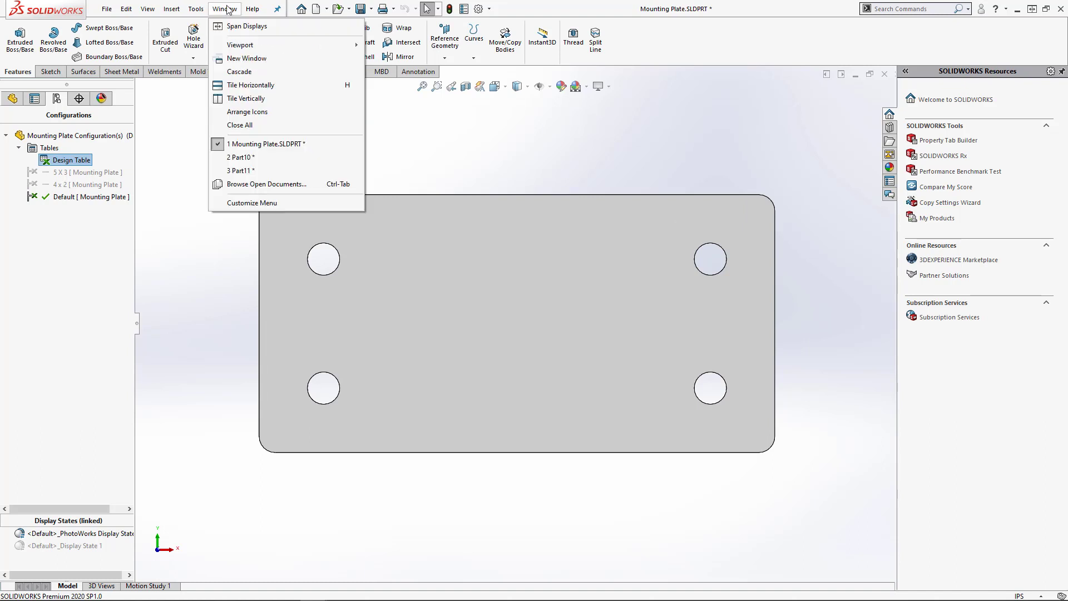
pyautogui.click(240, 171)
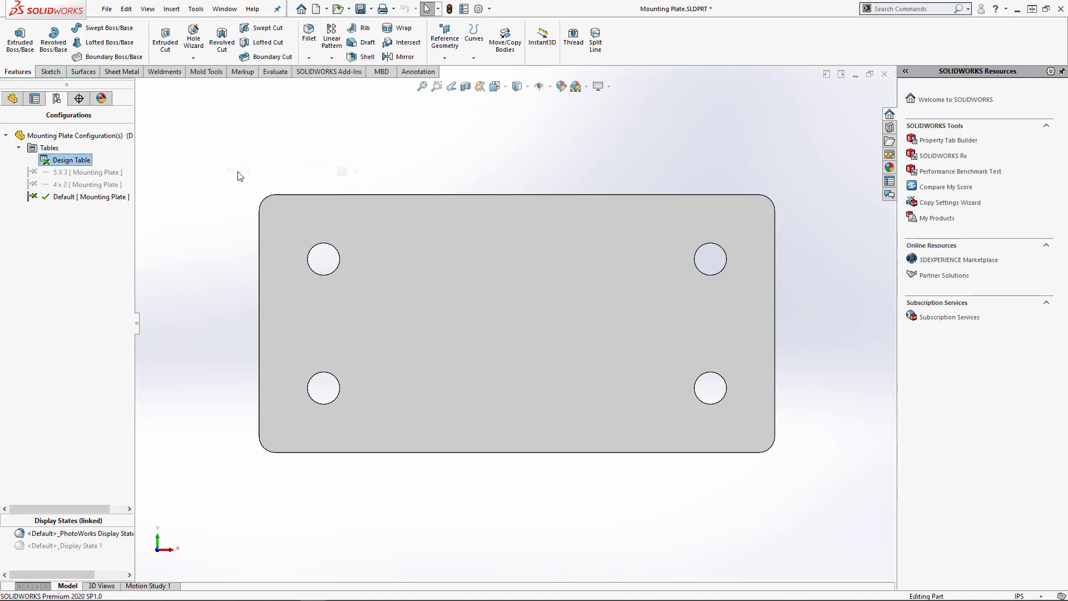
pyautogui.click(172, 11)
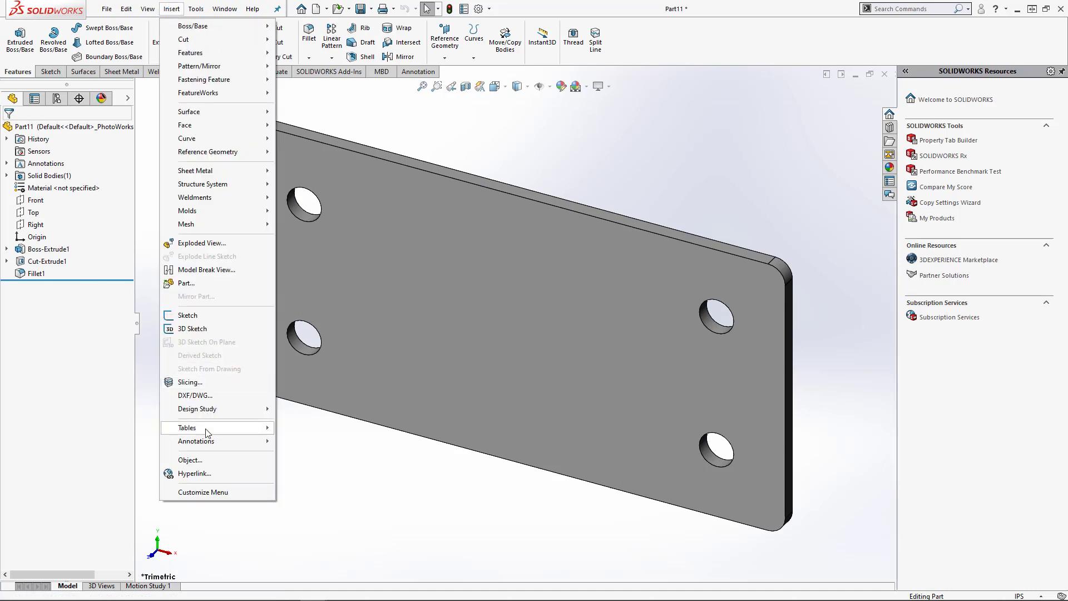
pyautogui.moveTo(204, 434)
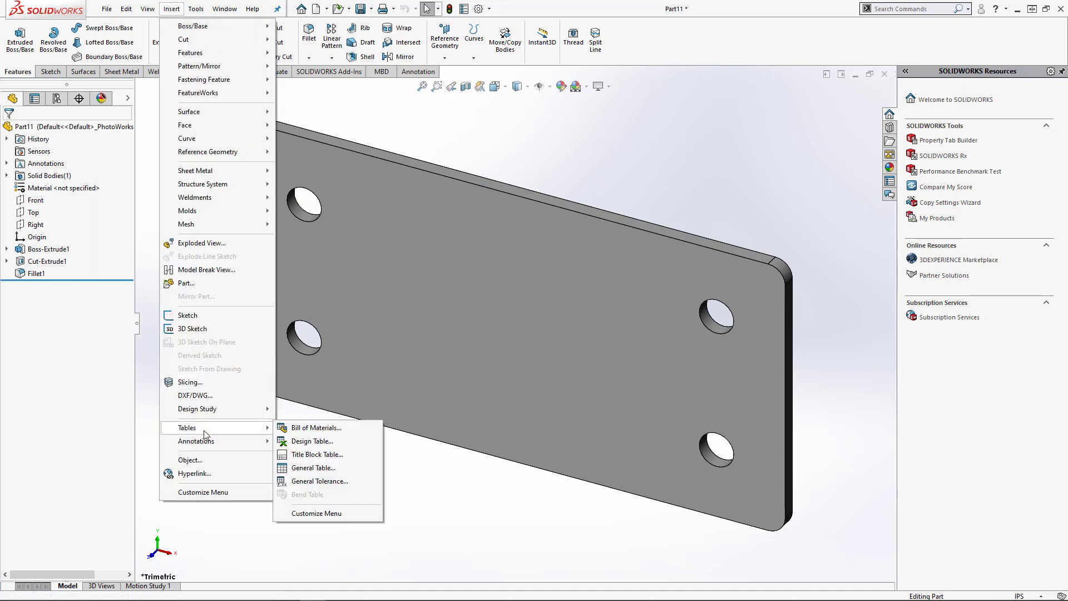
pyautogui.click(310, 443)
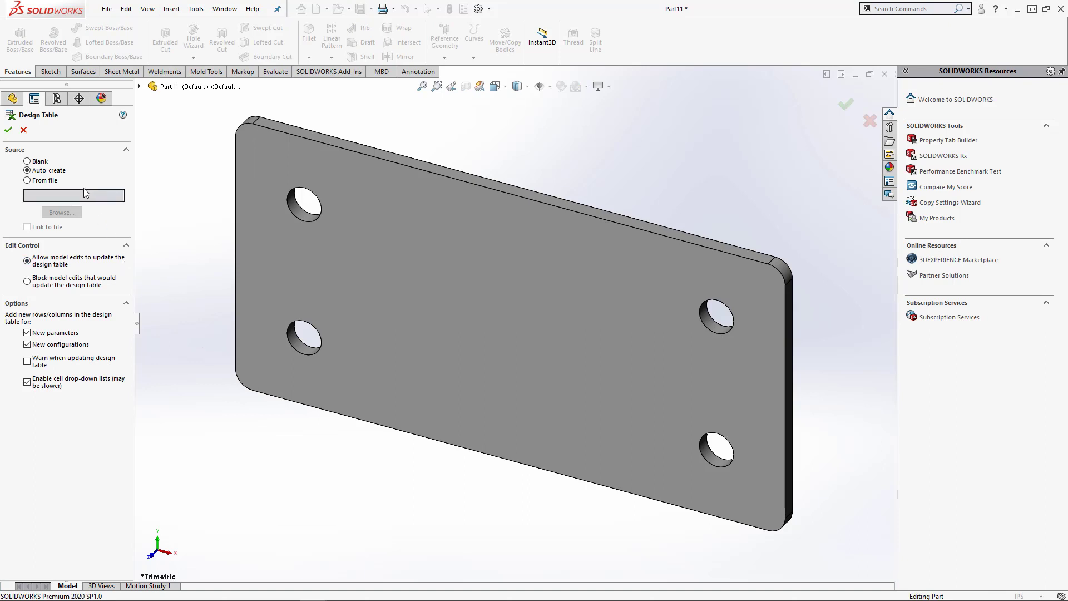
pyautogui.click(26, 181)
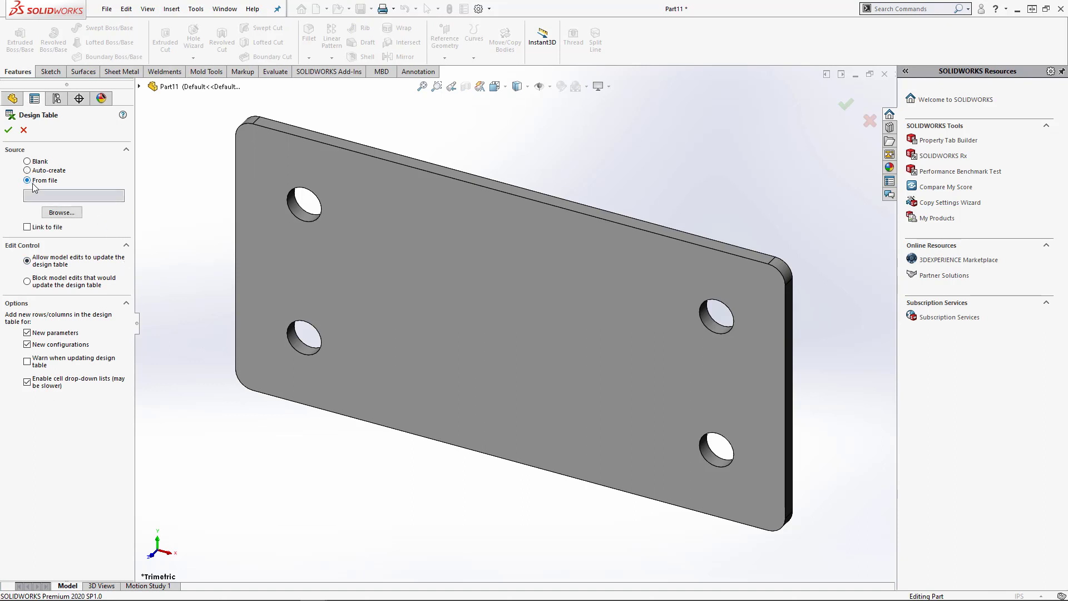
pyautogui.click(70, 215)
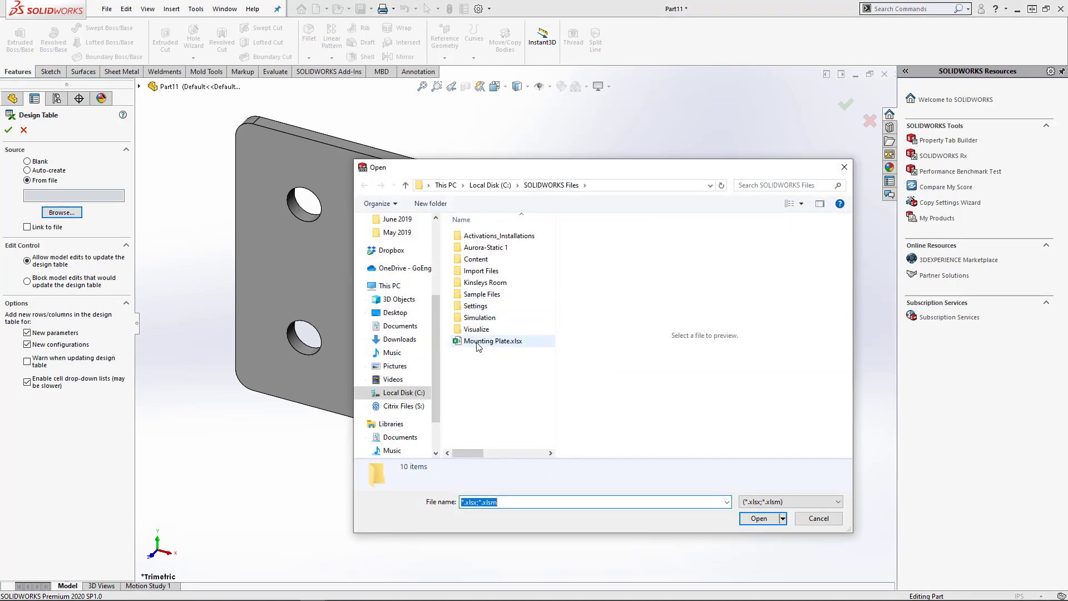
pyautogui.click(479, 345)
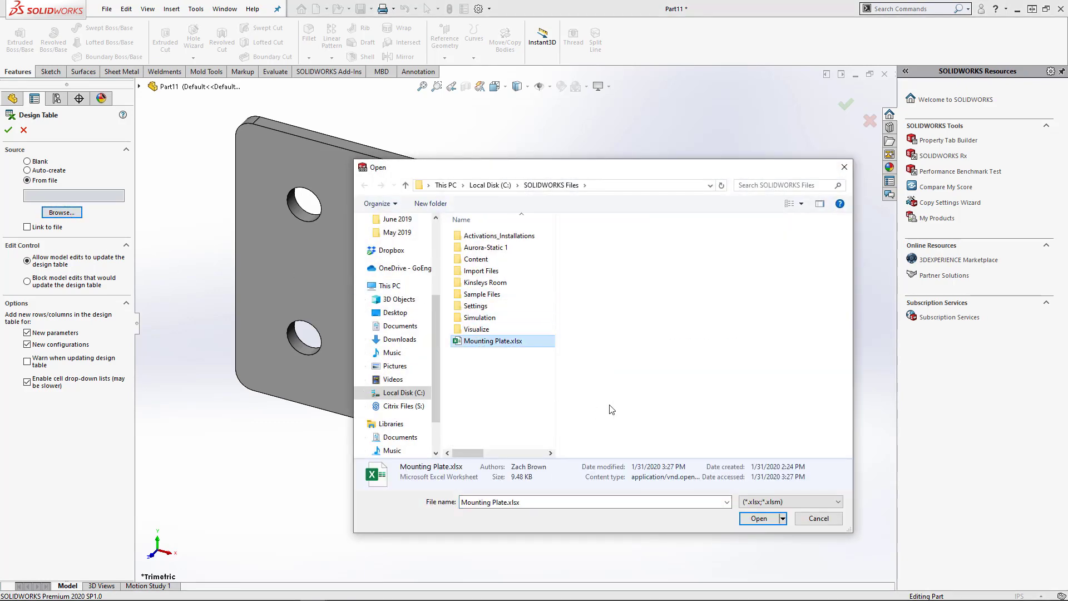
pyautogui.click(764, 519)
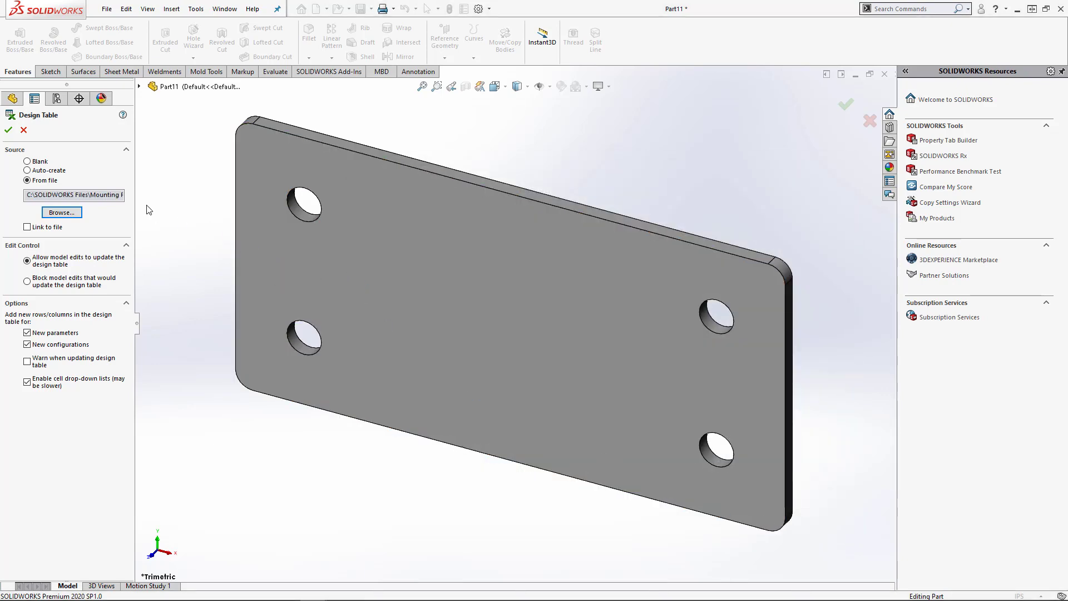
pyautogui.click(8, 132)
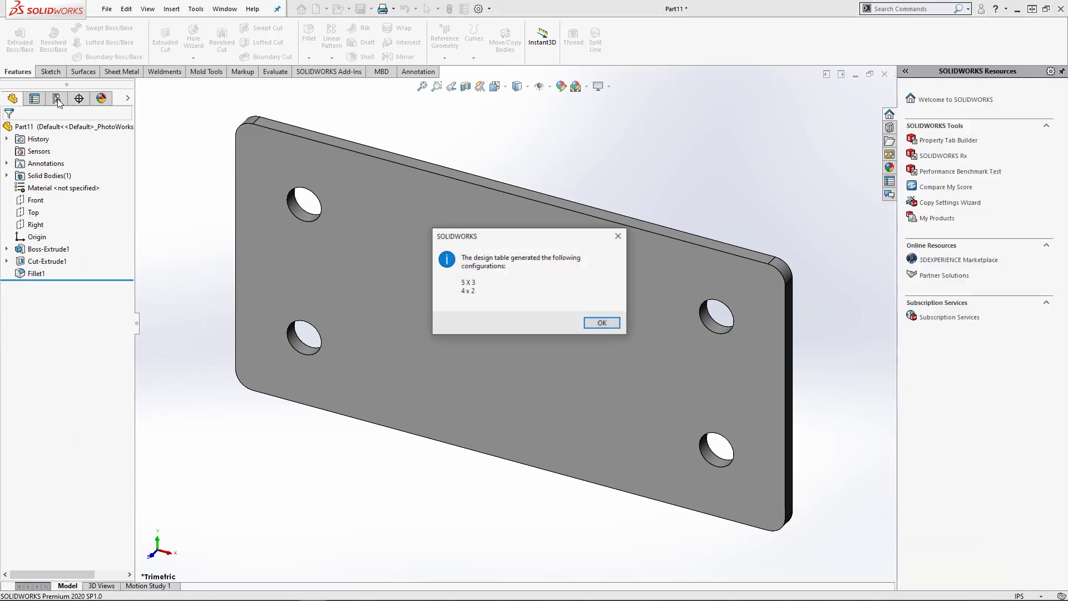
pyautogui.click(603, 319)
# Activate the new part's 4 x 2 and 5 X 3 configurations in turn
pyautogui.doubleClick(61, 172)
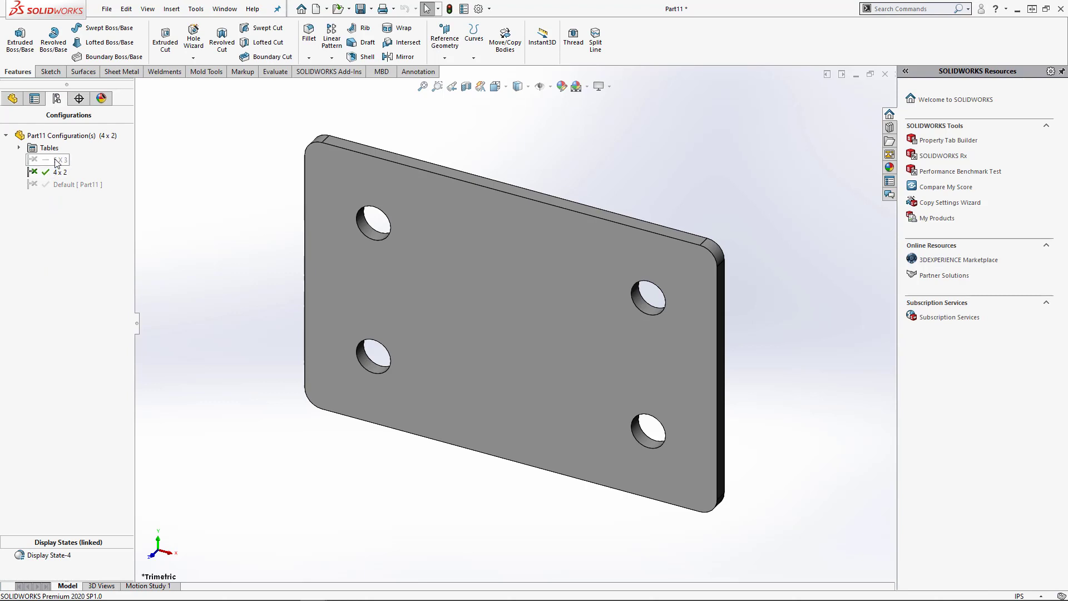
pyautogui.doubleClick(58, 160)
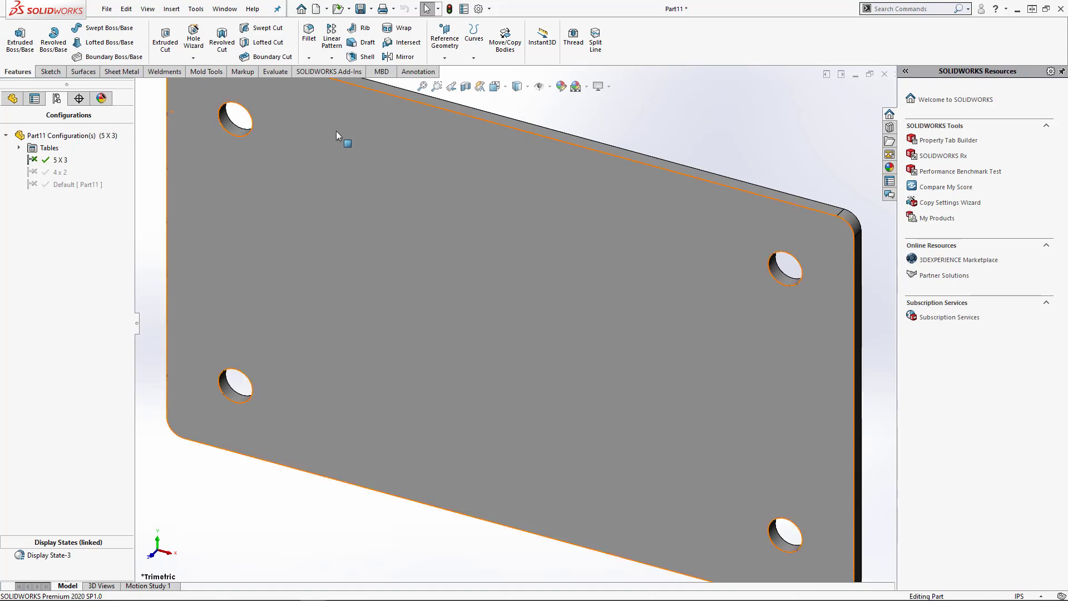
pyautogui.click(372, 9)
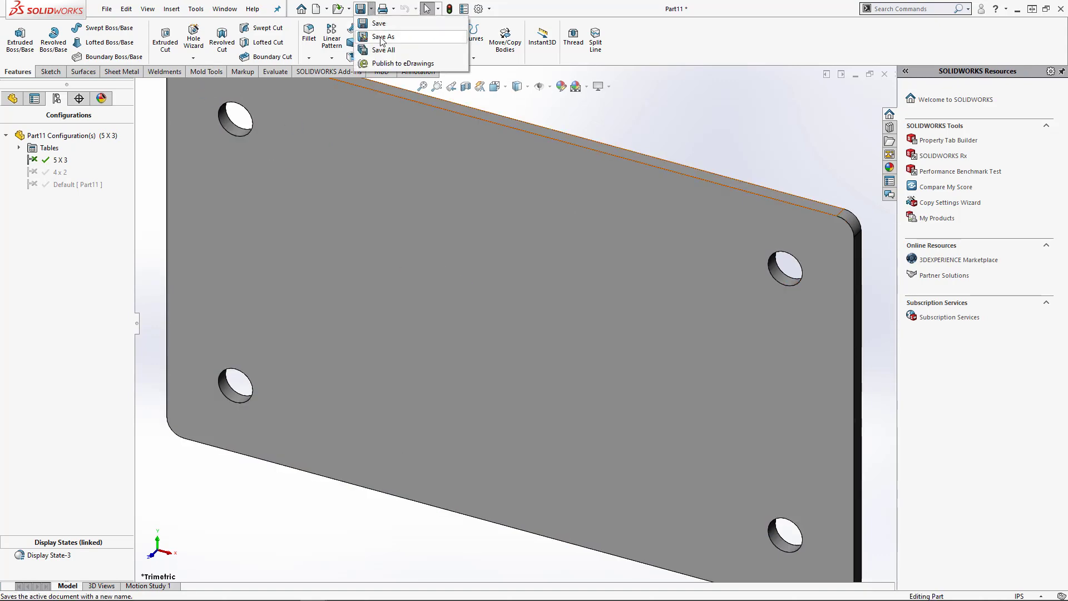
pyautogui.click(382, 37)
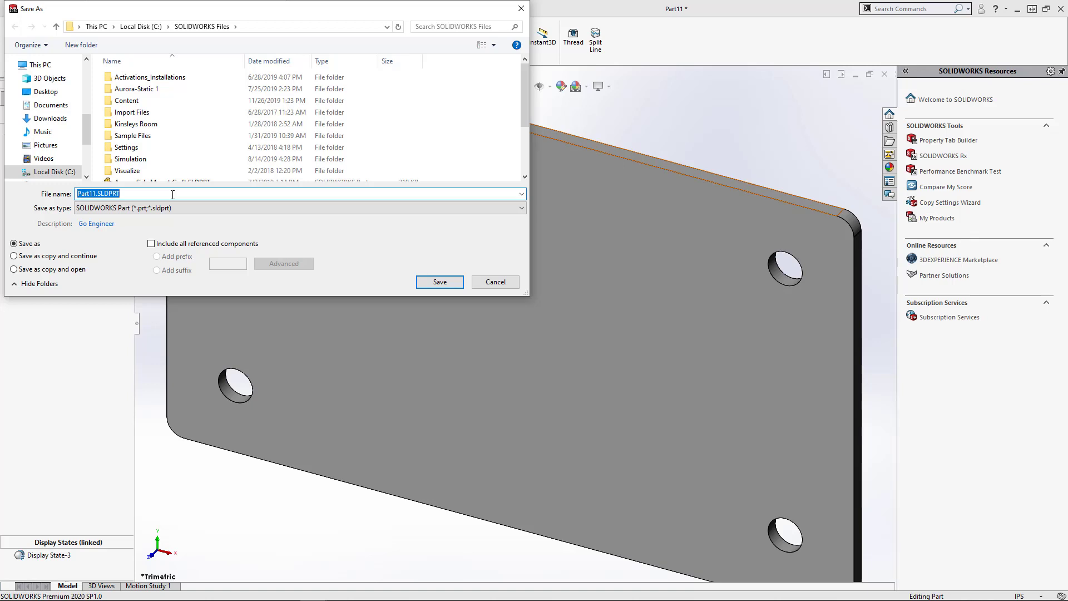
pyautogui.click(495, 282)
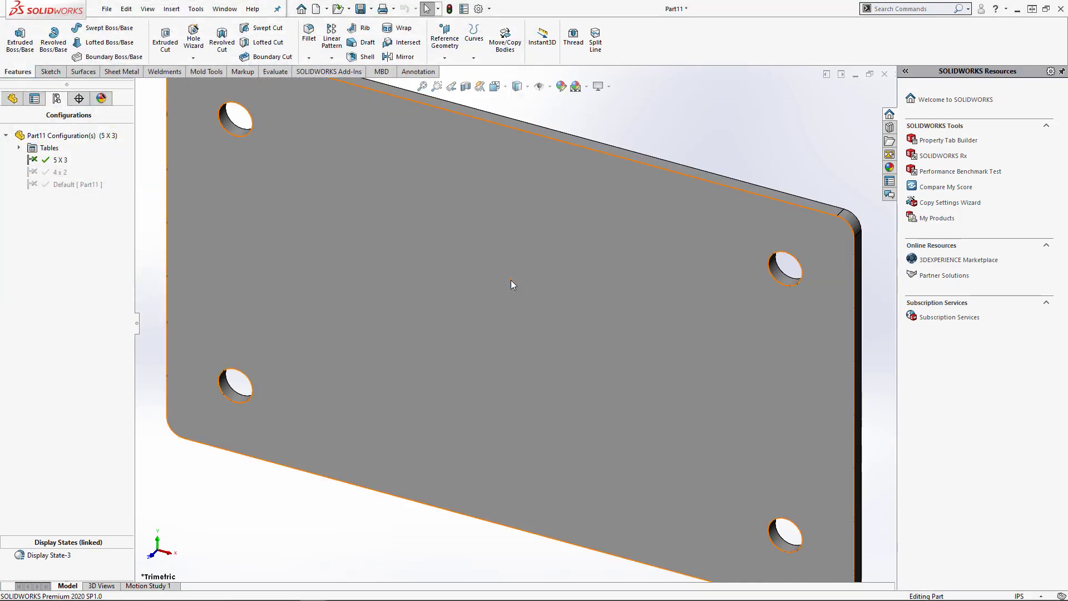